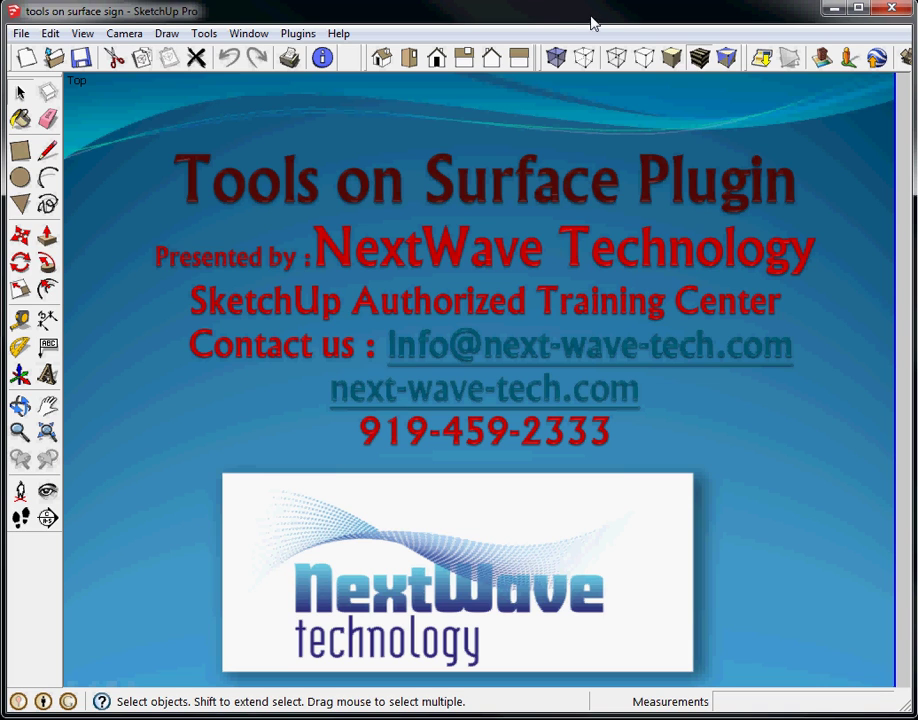
Open the recent model file Jan 17
click(21, 34)
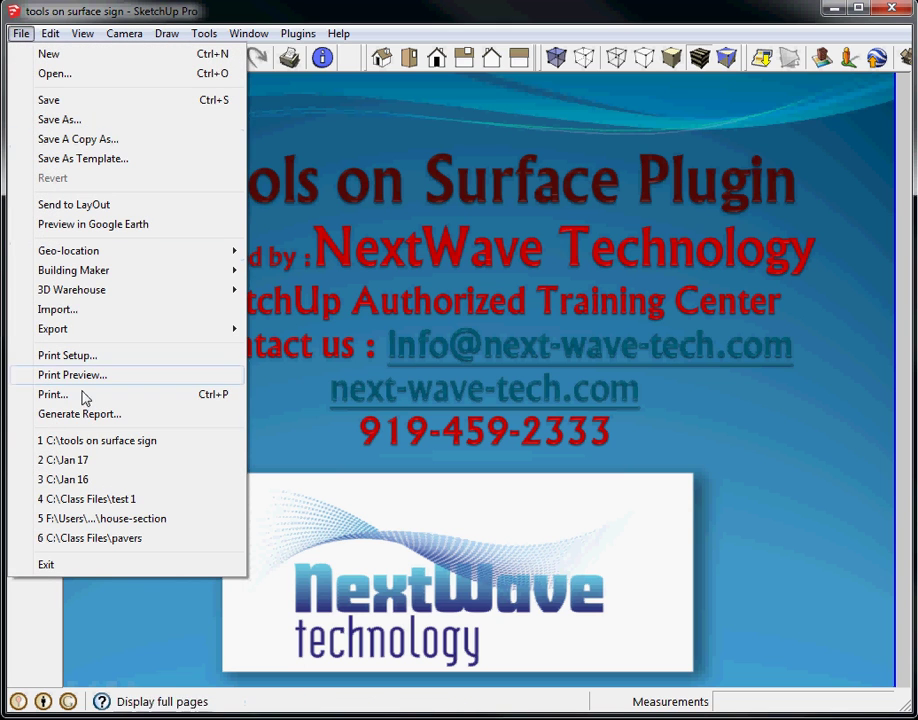
click(66, 460)
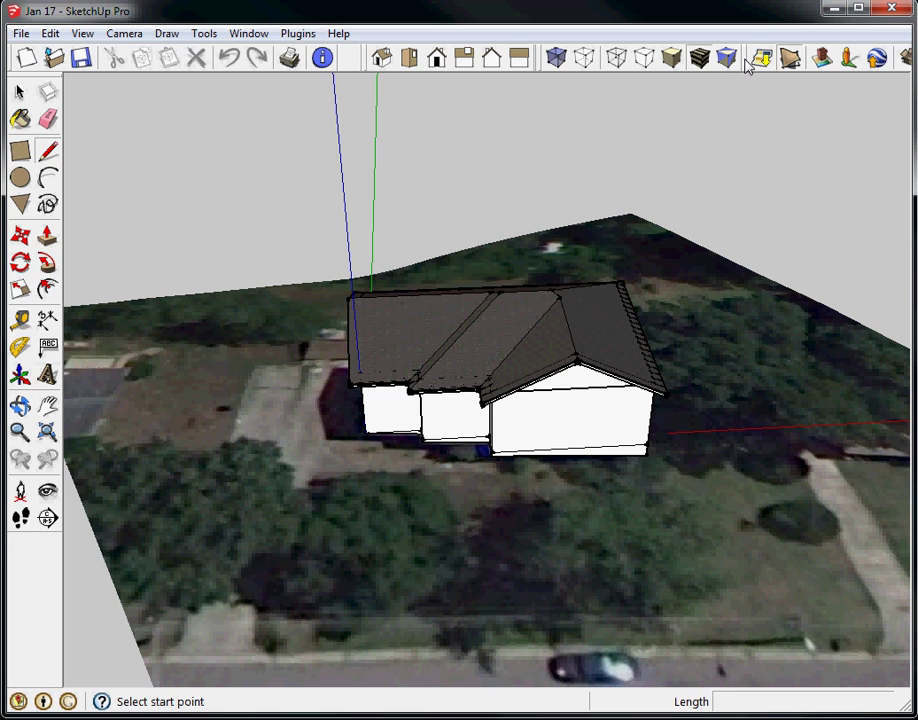
Float the Google toolbar over the model and view the site's aerial map in the Add Location window
drag(746, 62, 611, 163)
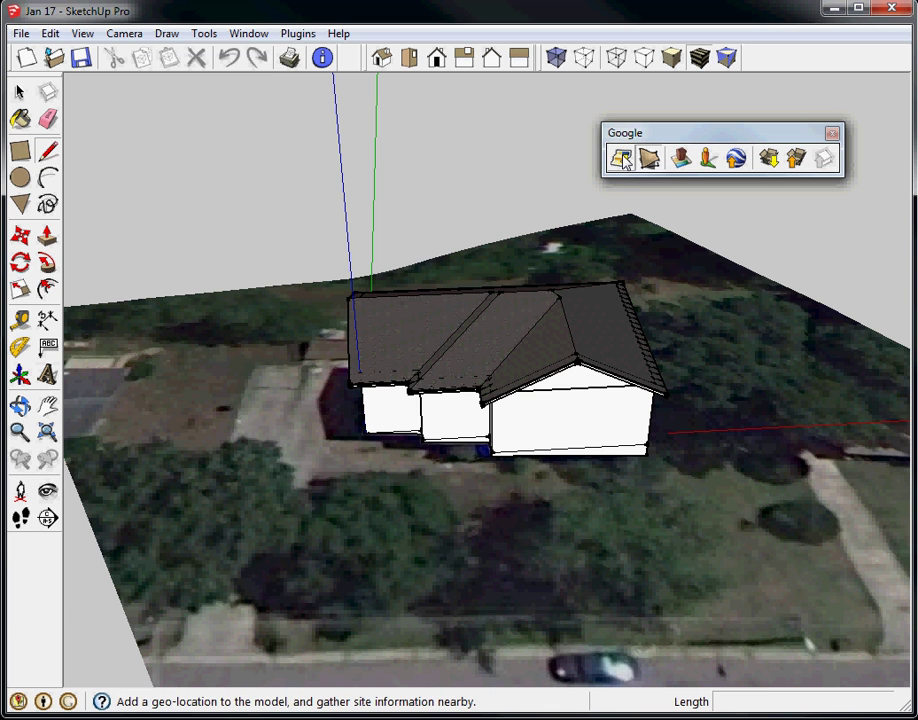
click(621, 159)
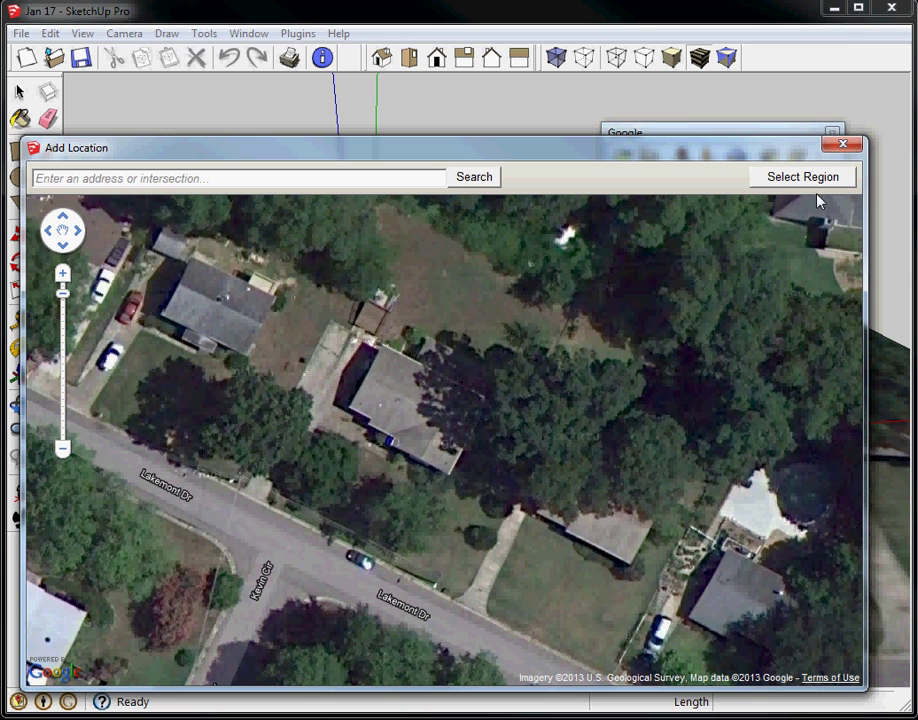
click(845, 148)
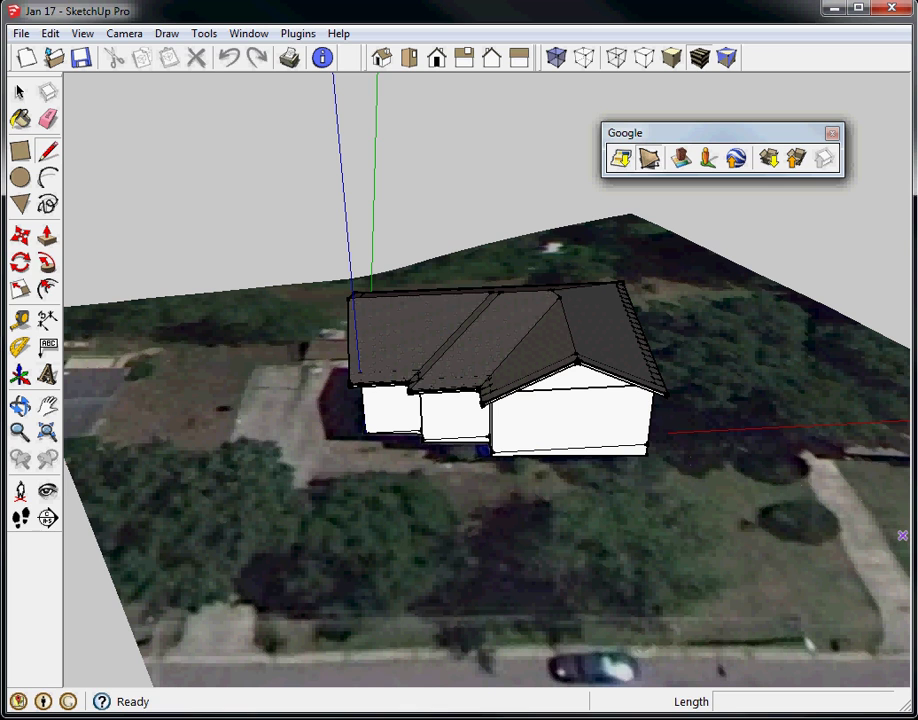
Bring the Layers list into view and toggle the terrain to compare it with the flat Google Earth Snapshot
drag(902, 580, 752, 486)
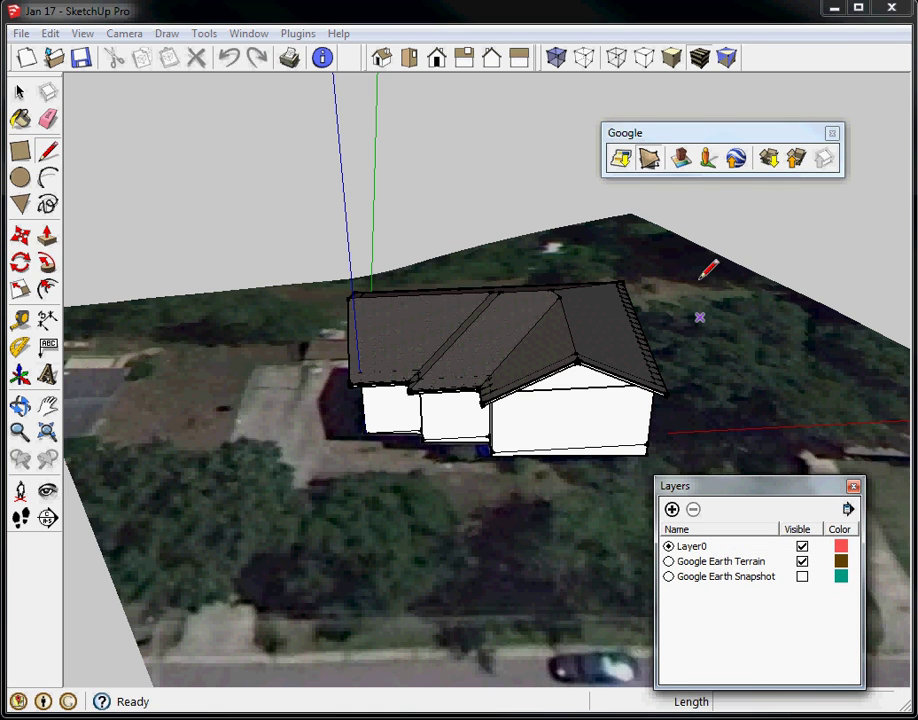
click(648, 160)
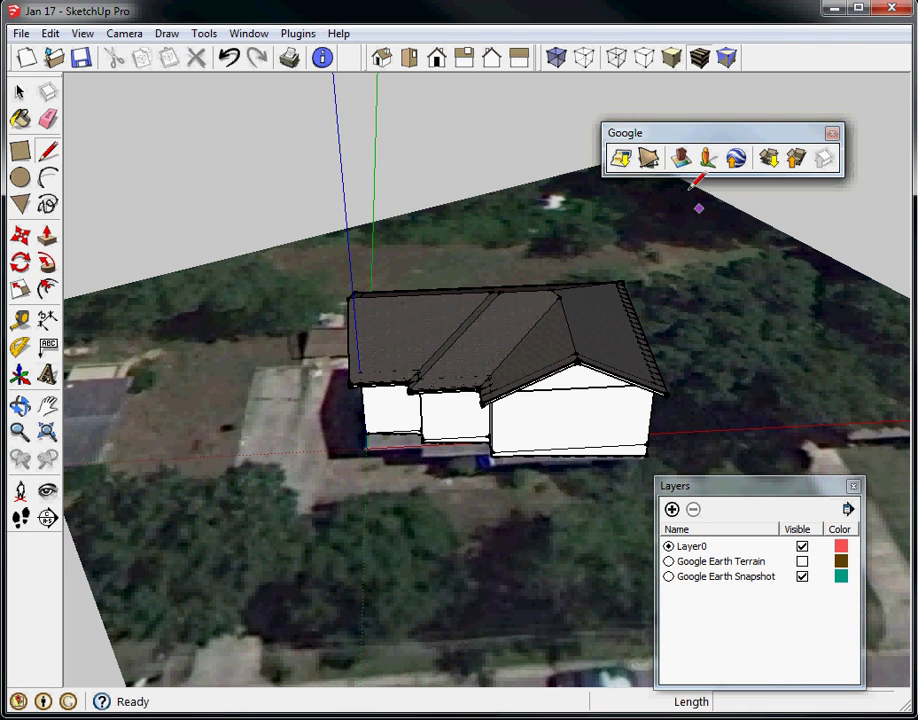
click(650, 160)
click(650, 160)
mouse_move(350, 494)
middle_down()
mouse_move(339, 476)
mouse_move(371, 254)
mouse_move(350, 301)
mouse_move(270, 409)
mouse_move(256, 480)
mouse_move(307, 482)
mouse_move(305, 474)
middle_up()
key(l)
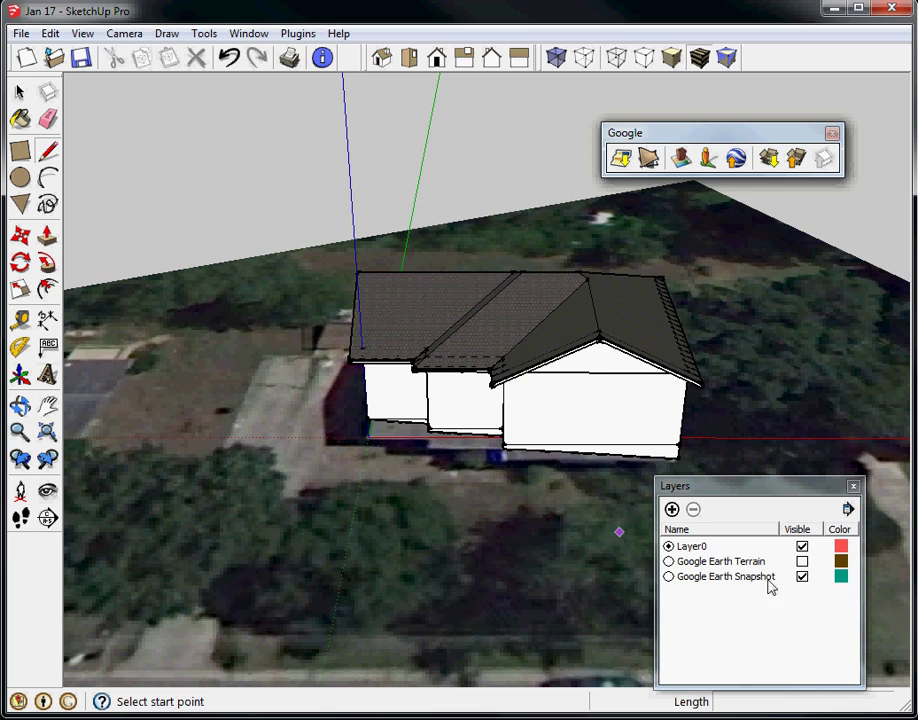
Show the 3D terrain again, inspect it from below and from the street side, and move the Layers list away
click(648, 158)
middle_drag(365, 508, 521, 191)
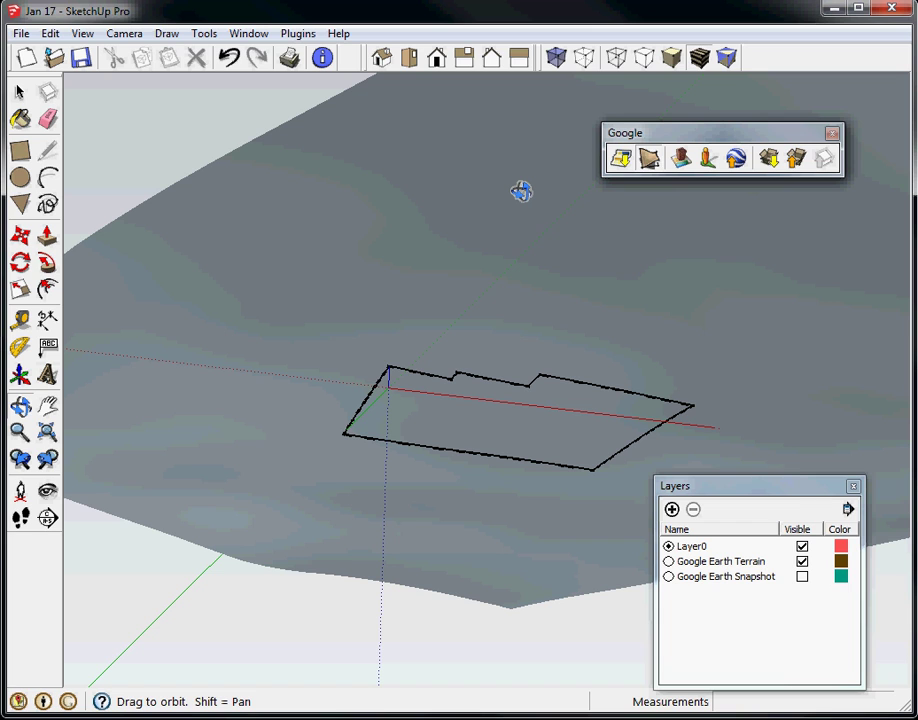
middle_drag(521, 191, 259, 476)
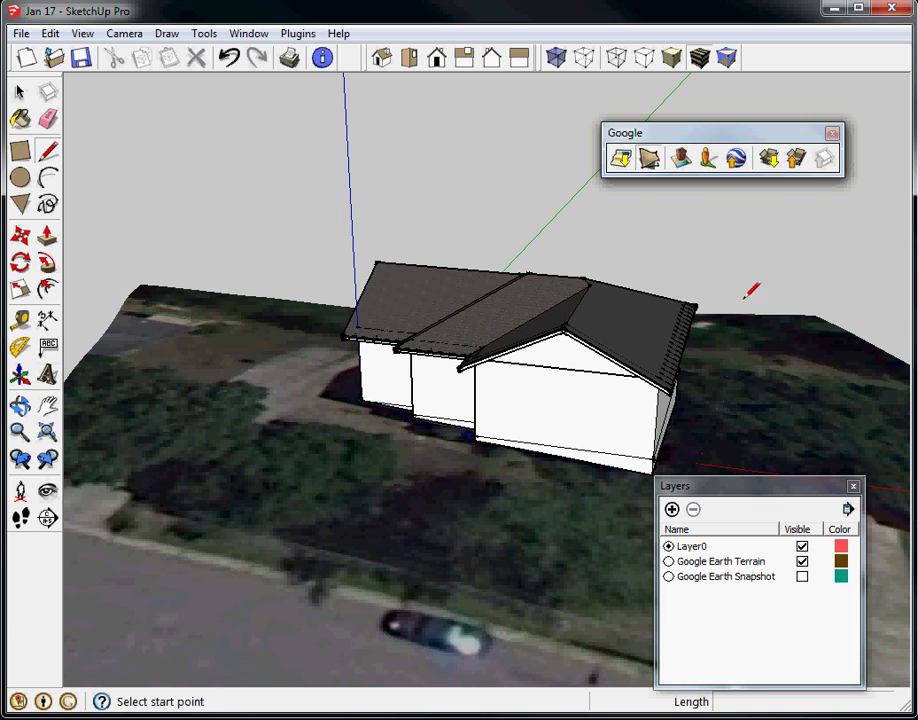
click(815, 490)
drag(815, 490, 917, 632)
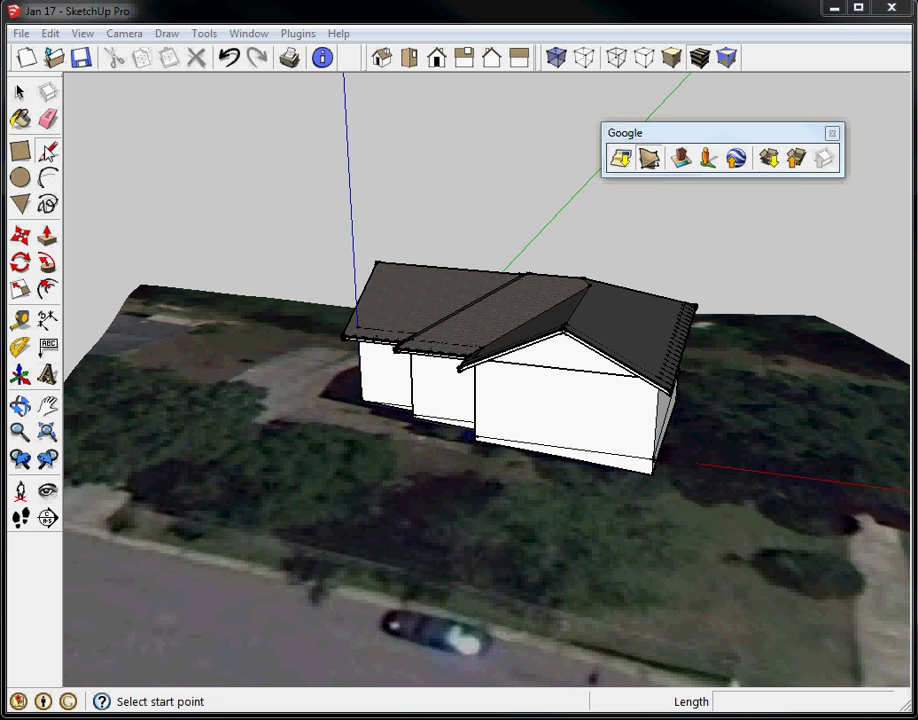
Draw three connected line segments from the house's front base corner over the terrain, the first about 12' 6" and the last about 3' 4"
click(47, 150)
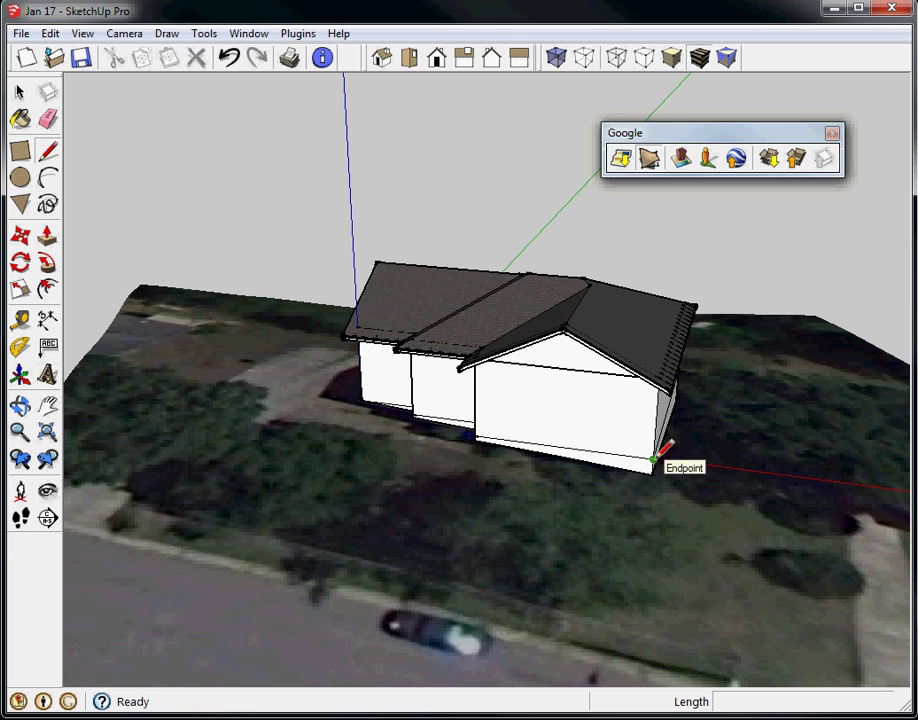
click(653, 461)
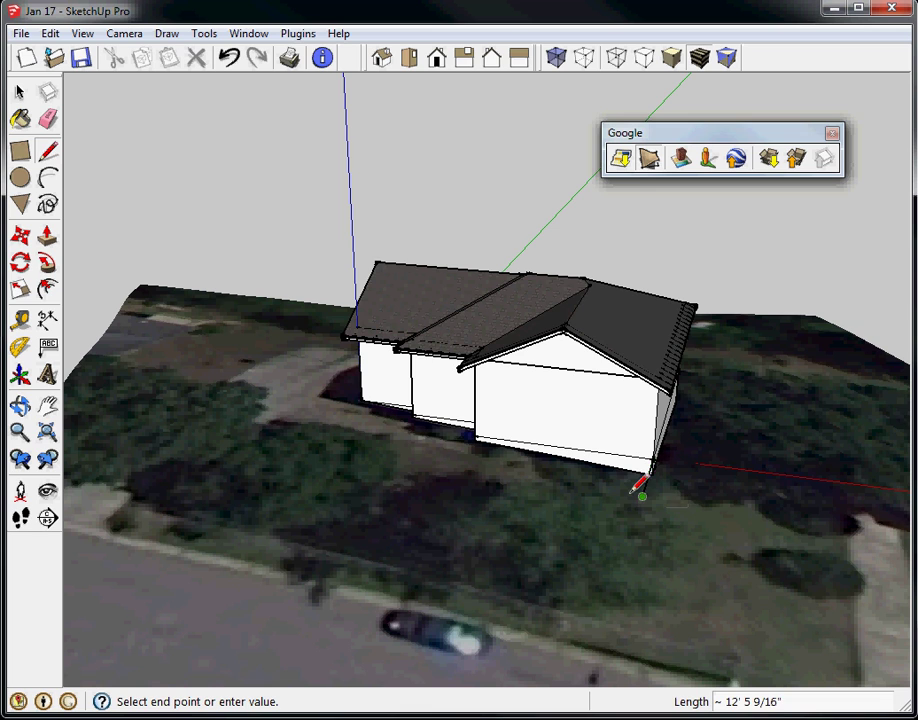
click(642, 496)
click(702, 501)
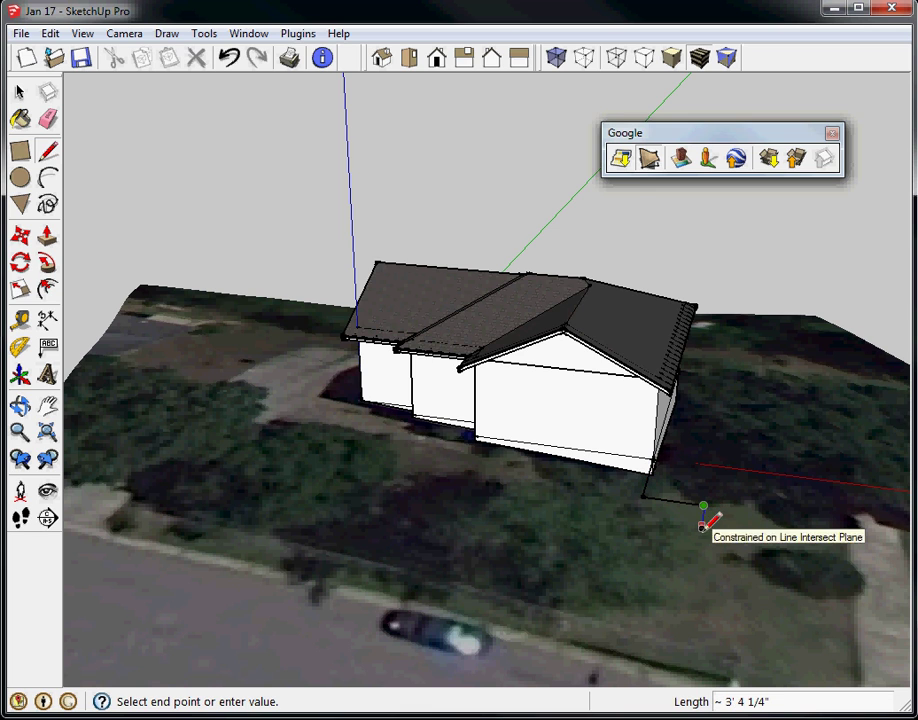
click(703, 521)
key(space)
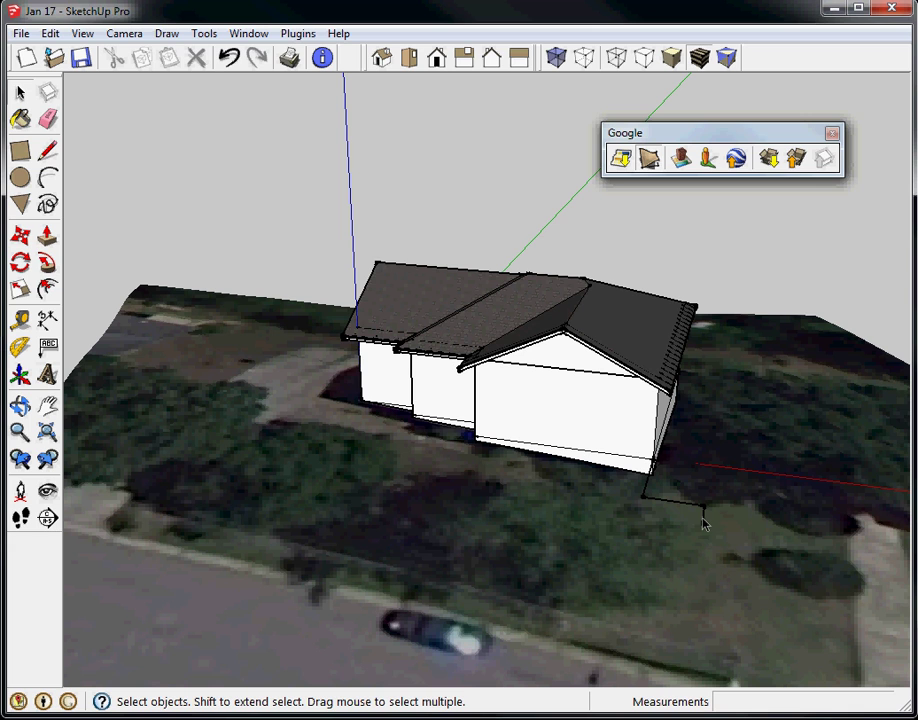
Inspect the entity information of the terrain group and of the last drawn line segment
right_click(704, 517)
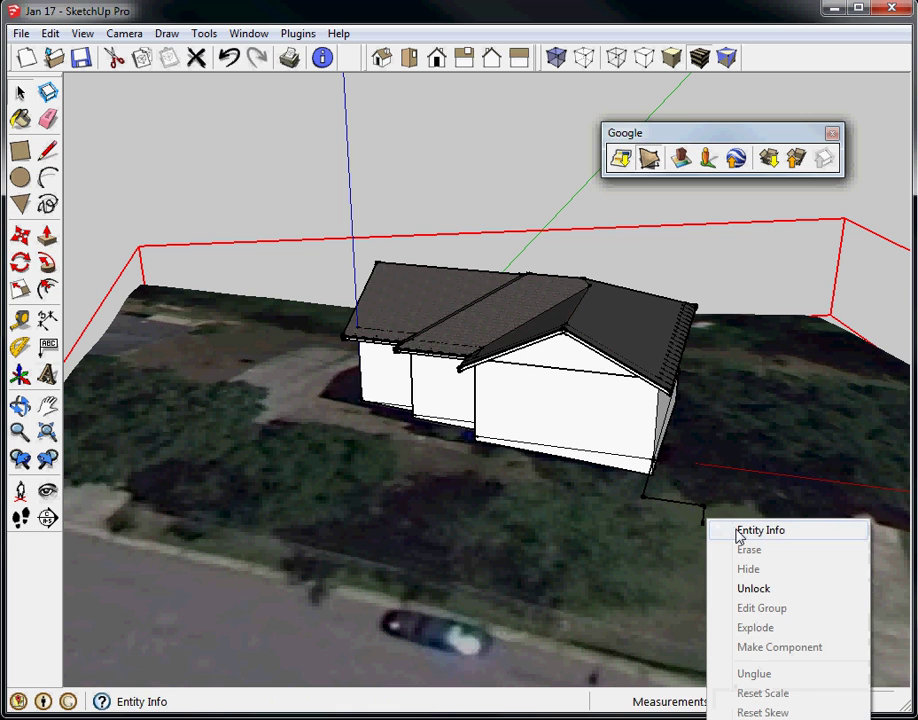
click(736, 533)
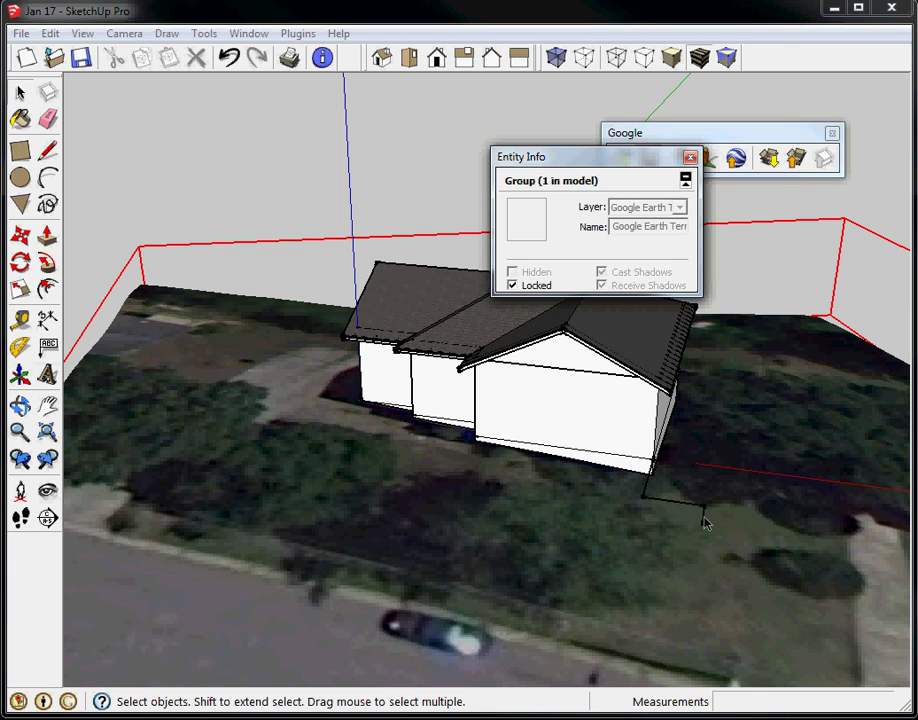
click(704, 517)
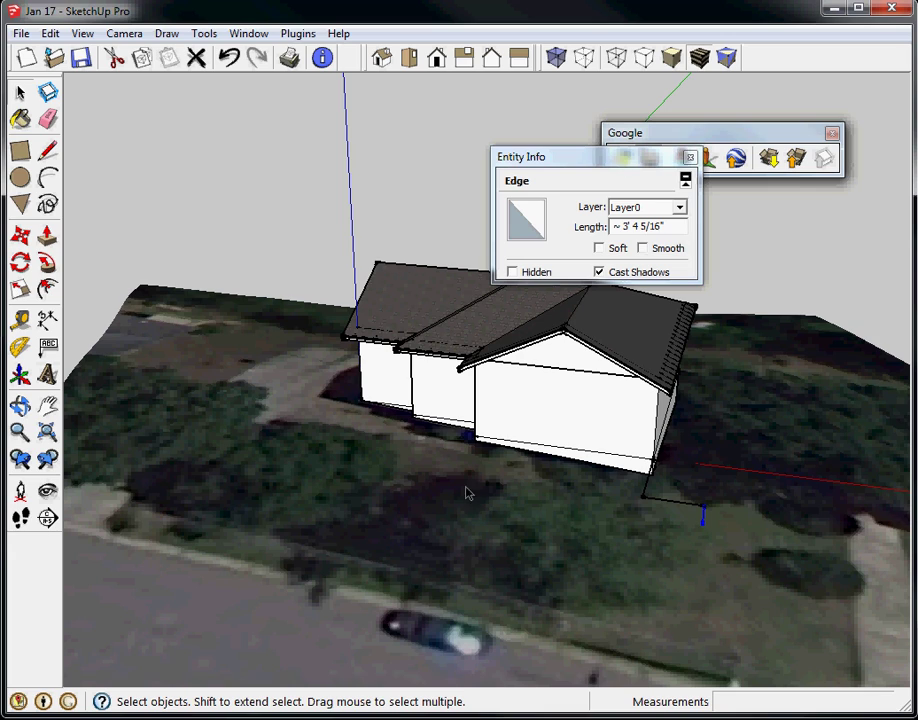
Measure the distance from the neighbouring building to the house's near front corner with the Tape Measure
middle_drag(466, 493, 640, 530)
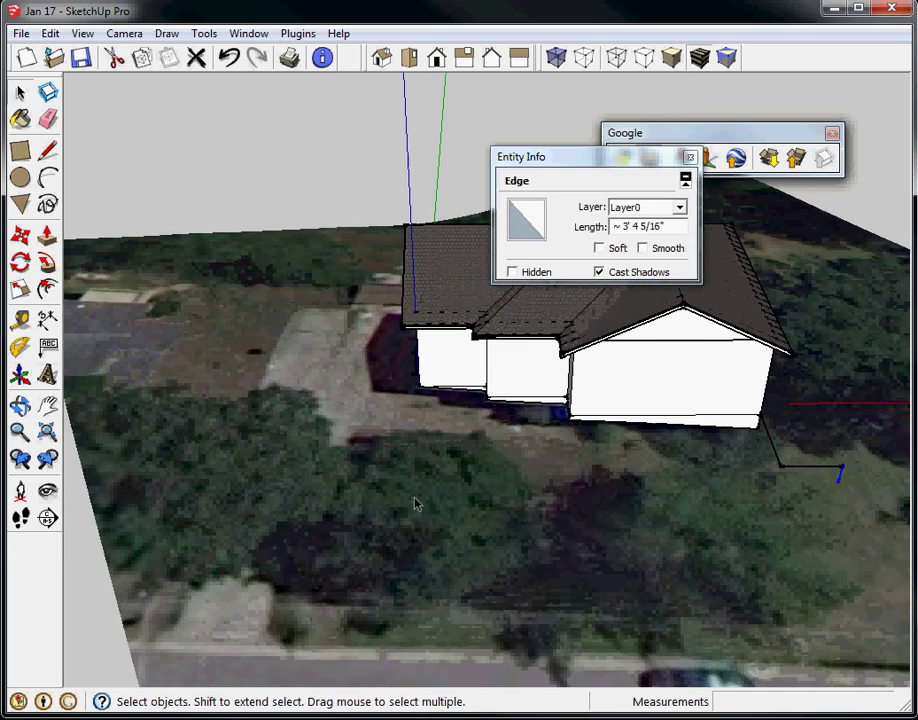
click(20, 318)
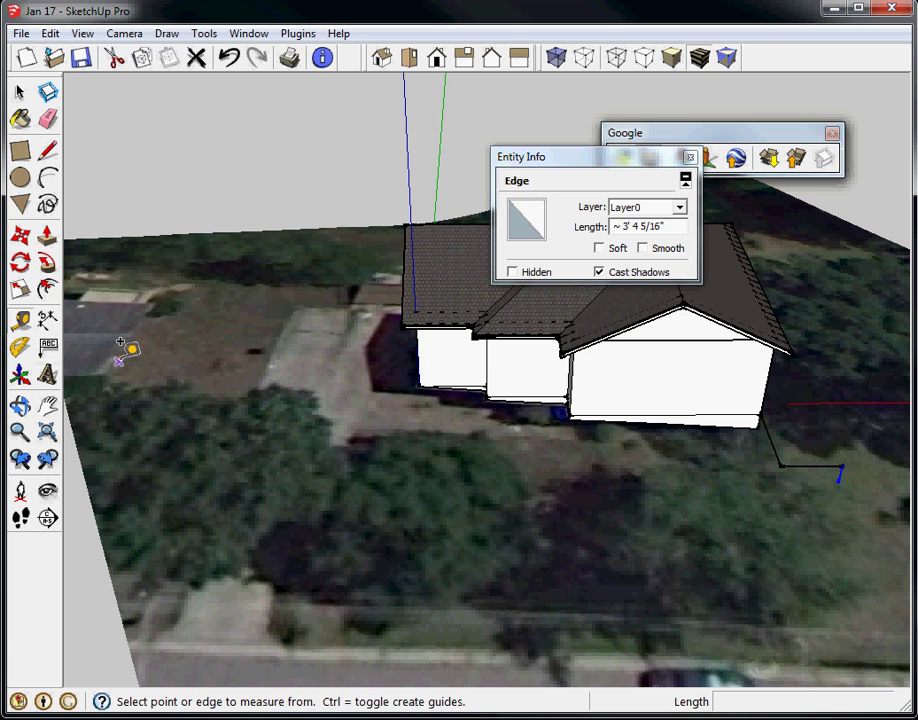
click(118, 348)
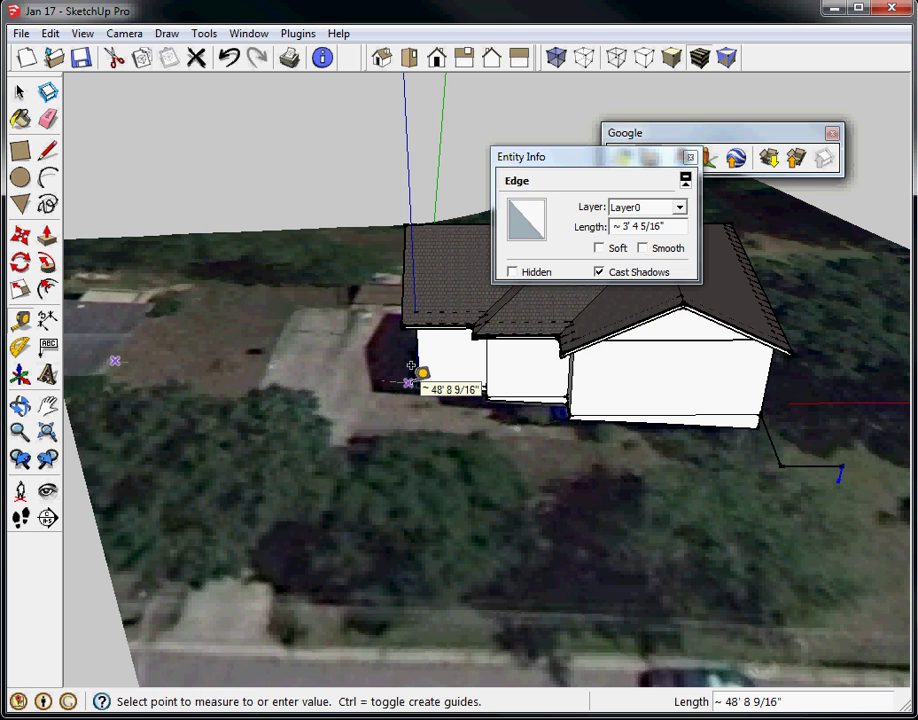
click(410, 367)
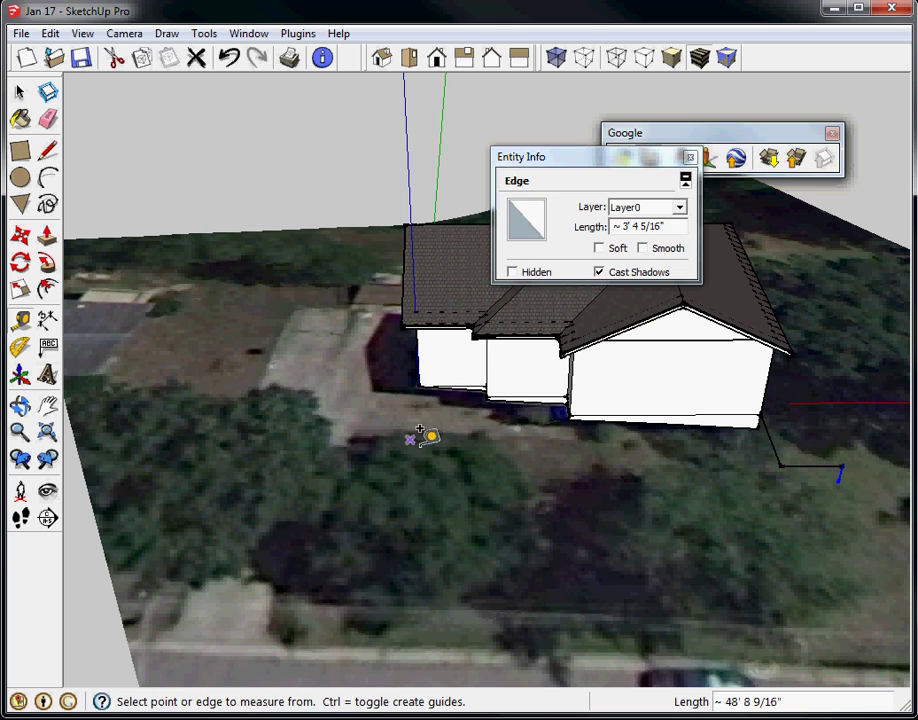
Delete the line segments drawn from the house's base corner
key(space)
click(797, 472)
click(795, 467)
key(Delete)
click(774, 454)
key(Delete)
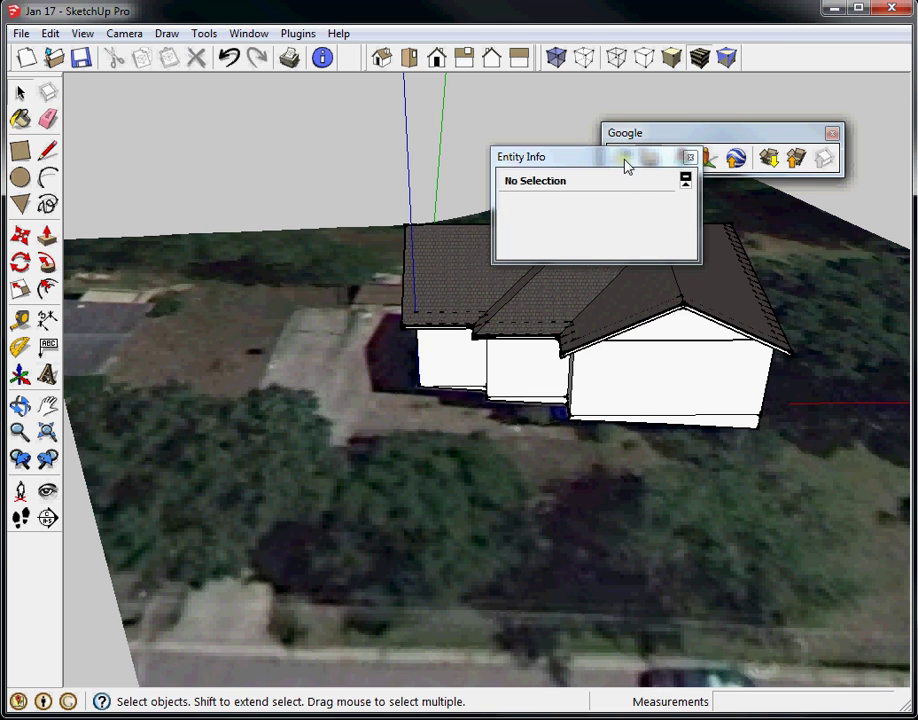
Close the Entity Info window and dock the Google toolbar beside the other toolbars
drag(626, 160, 838, 132)
click(863, 135)
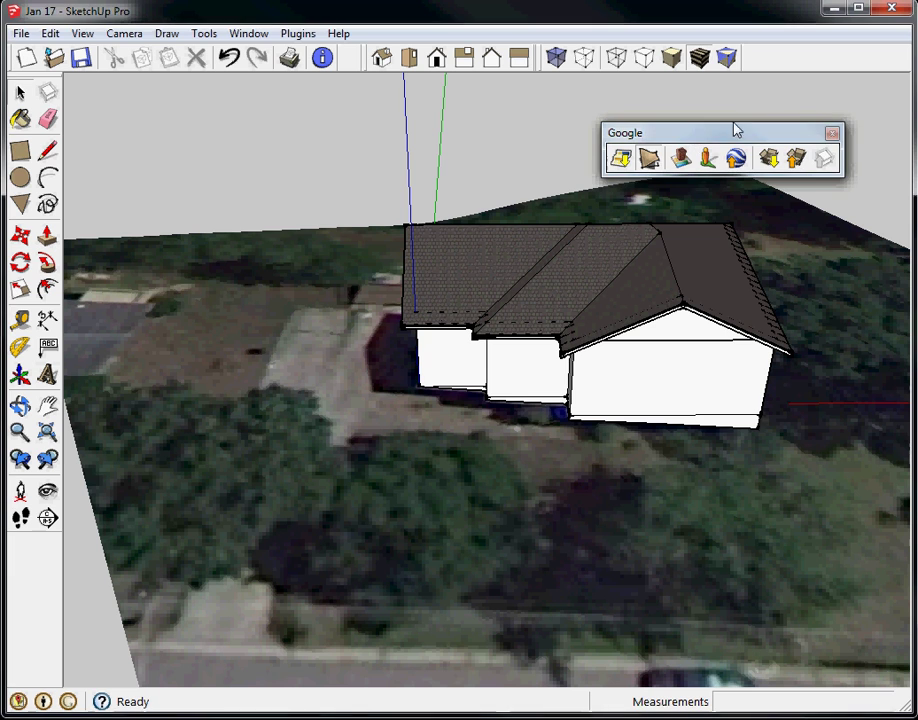
drag(828, 54, 826, 58)
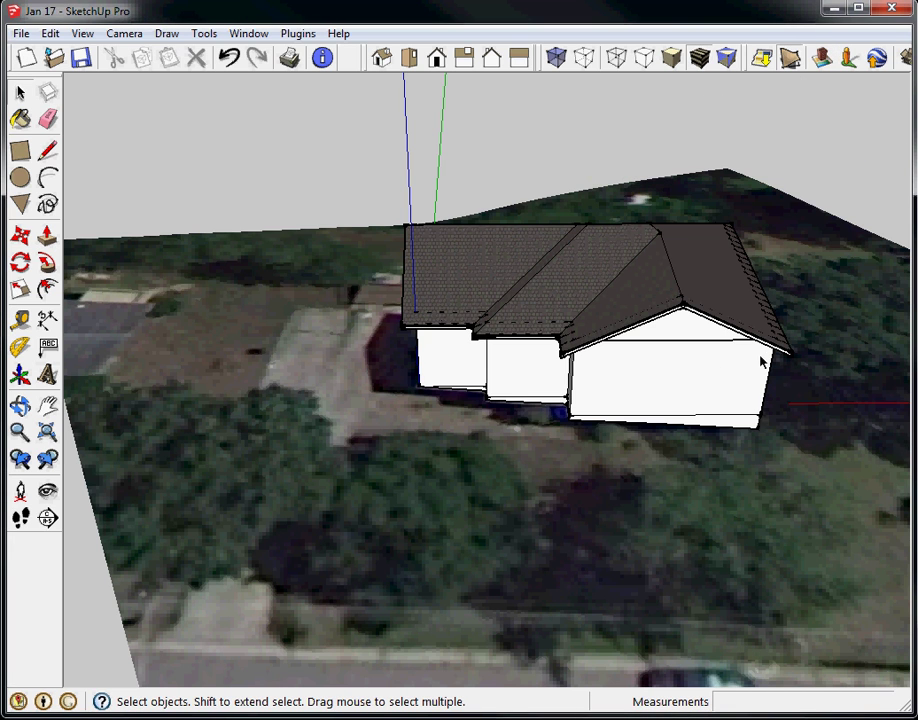
Unlock the Google Earth terrain group, open it for editing and select its surface
middle_drag(760, 362, 631, 479)
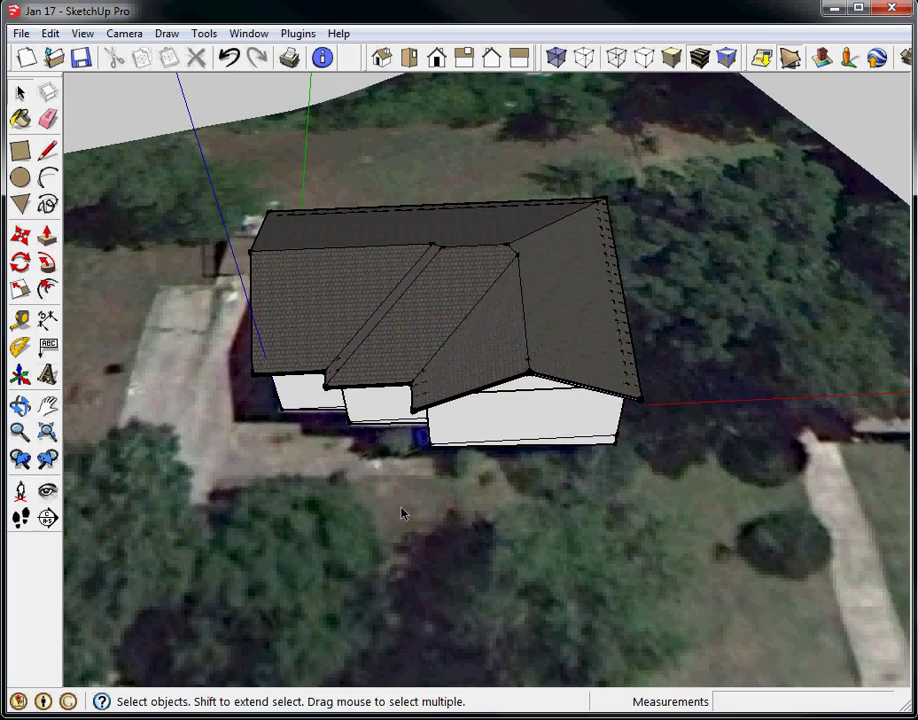
middle_drag(416, 514, 545, 453)
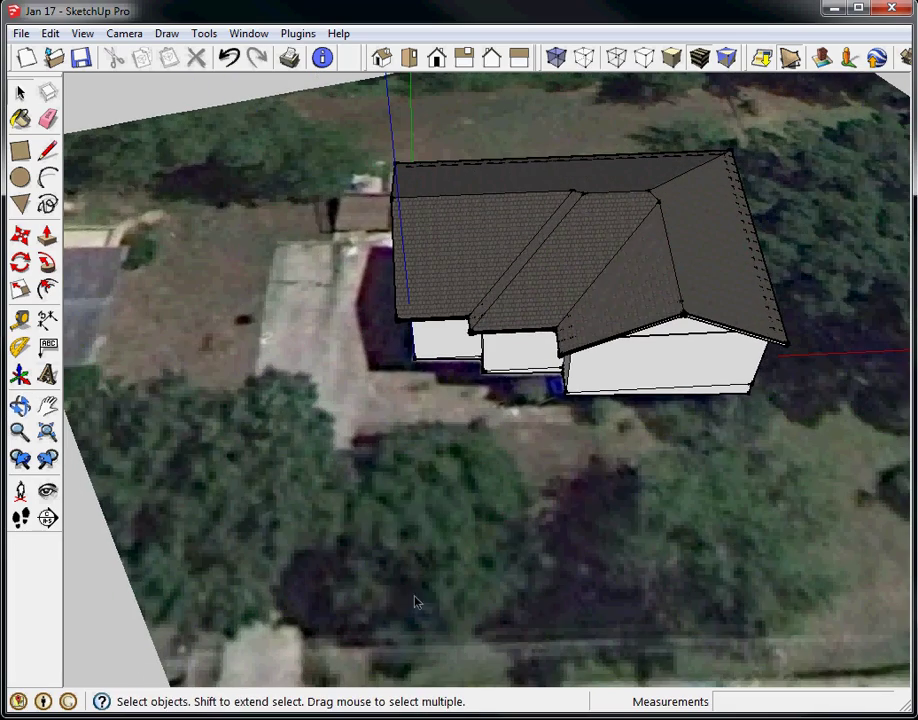
scroll(453, 525, down, 4)
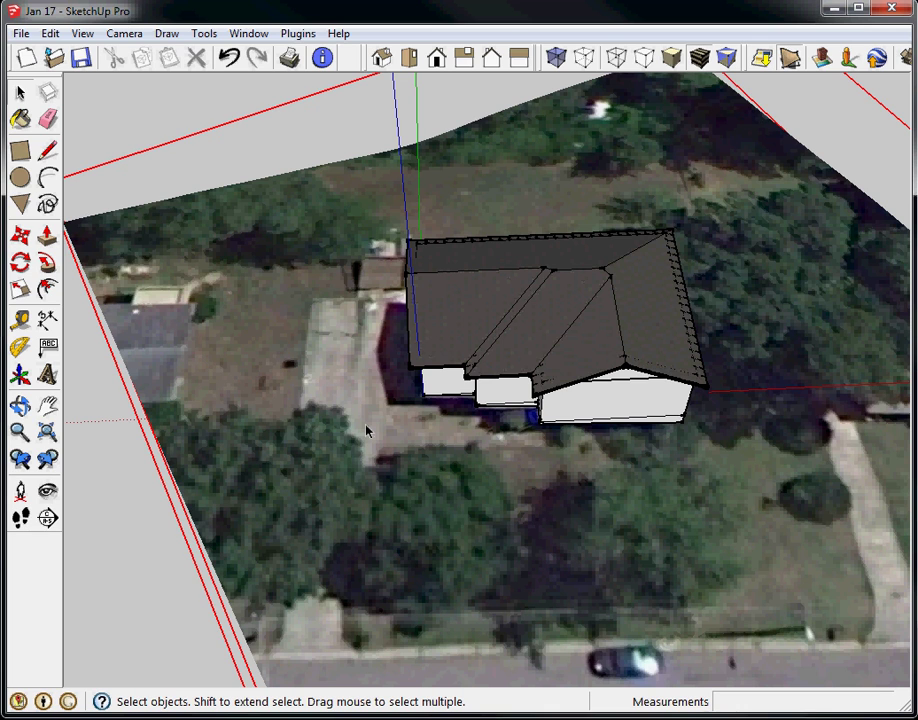
right_click(315, 428)
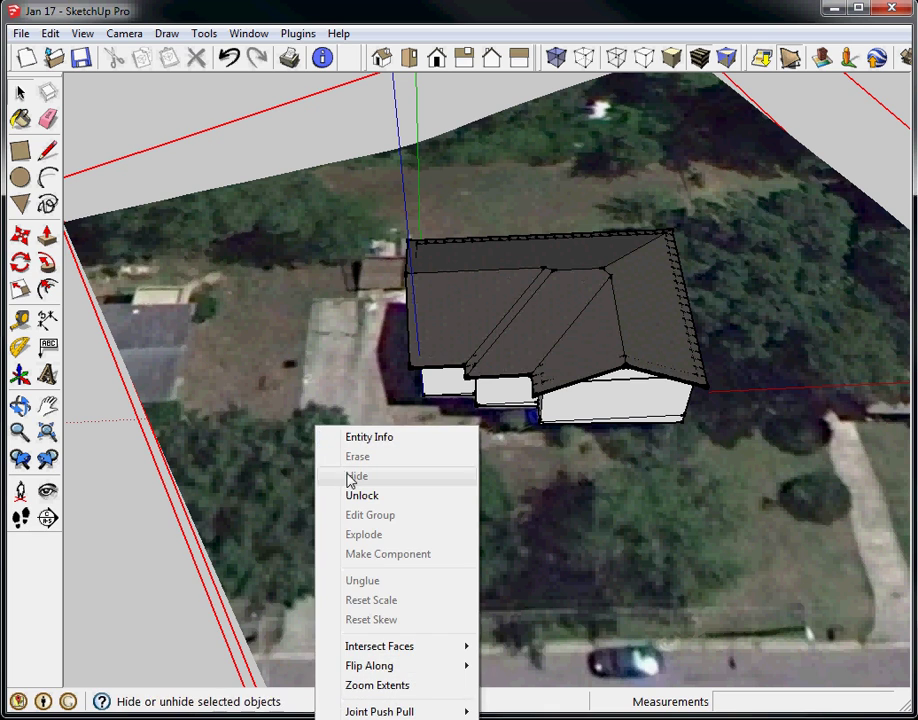
click(362, 495)
double_click(323, 427)
click(317, 434)
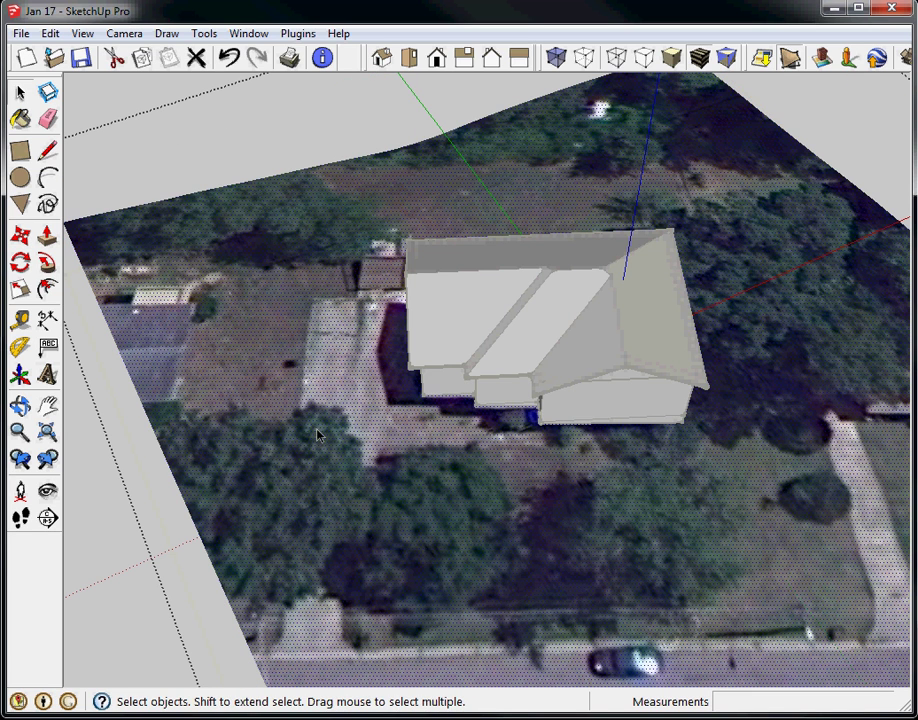
Display the terrain's hidden geometry, examine its triangulated mesh from several angles, and hide it again
middle_drag(362, 478, 459, 363)
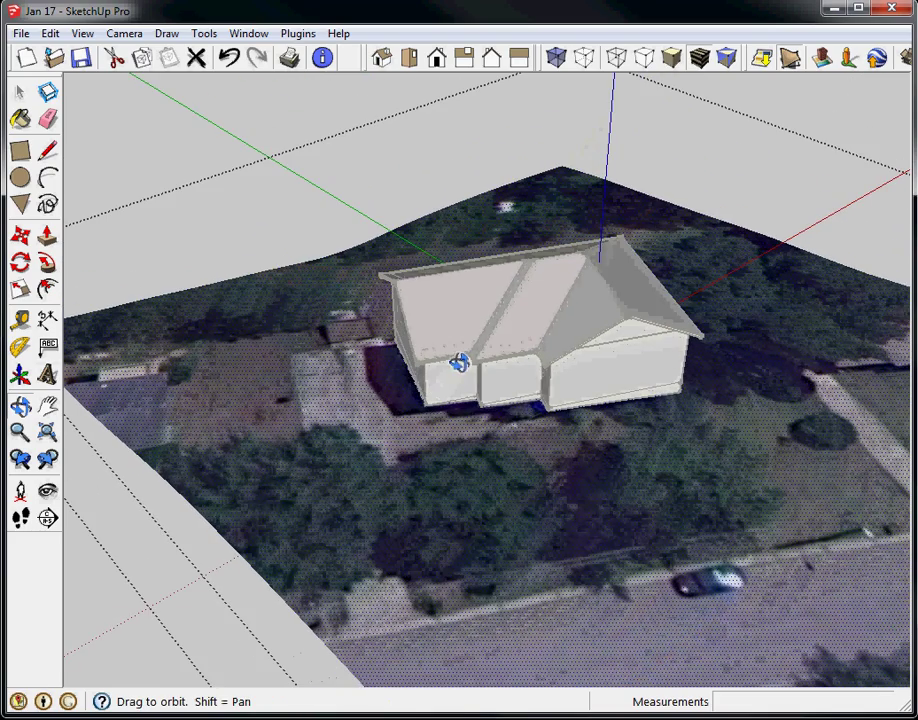
click(84, 33)
click(94, 100)
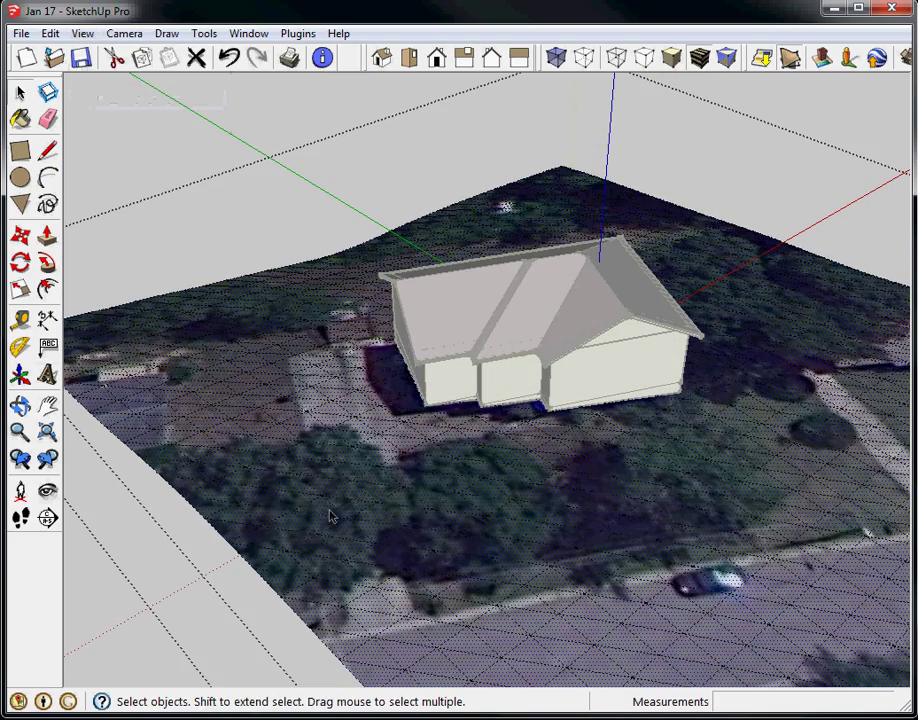
middle_drag(322, 517, 260, 400)
middle_drag(688, 383, 236, 428)
click(82, 33)
click(110, 101)
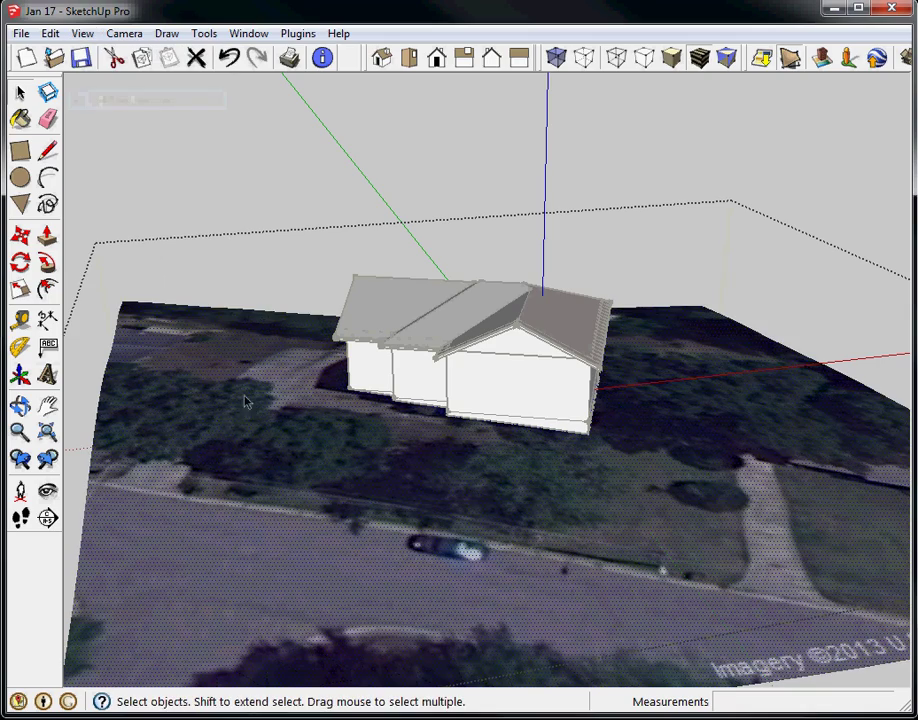
Place the floating Tools on Surface toolbar over the drawing area beside the house
middle_drag(211, 428, 420, 537)
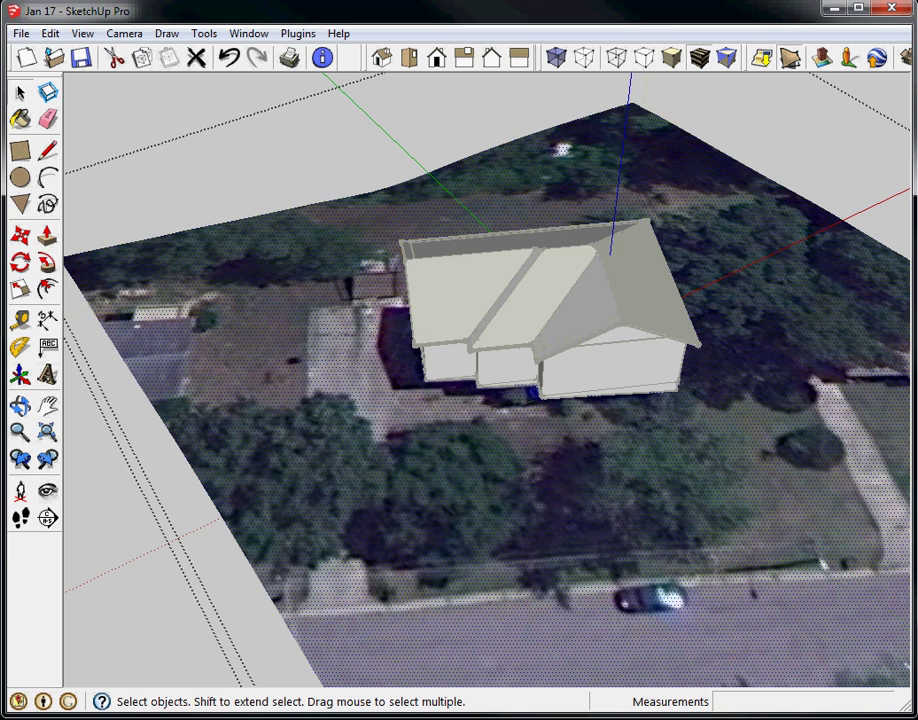
drag(843, 373, 797, 283)
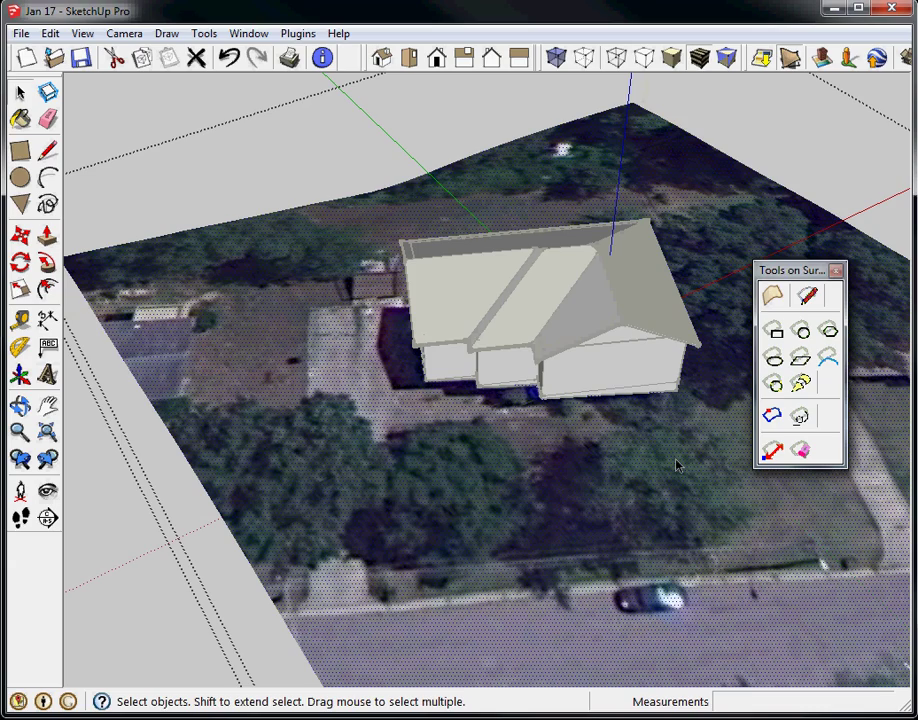
Draw a rectangle on the terrain surface over the driveway, about 82' 8" long and 11' wide, and select its face
middle_drag(676, 465, 606, 432)
scroll(529, 488, up, 5)
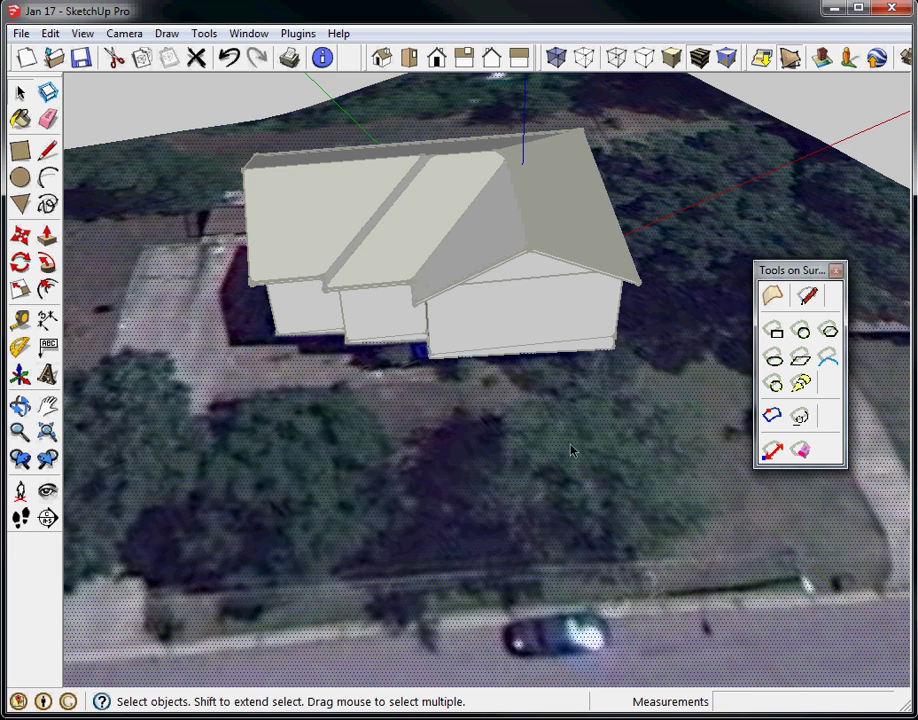
middle_drag(202, 472, 395, 498)
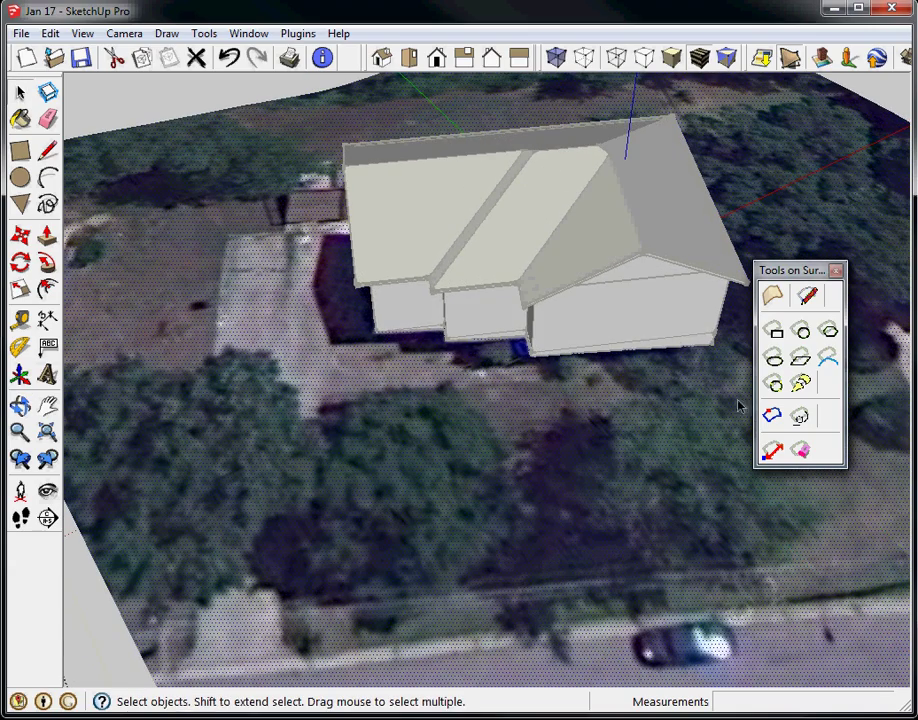
click(775, 329)
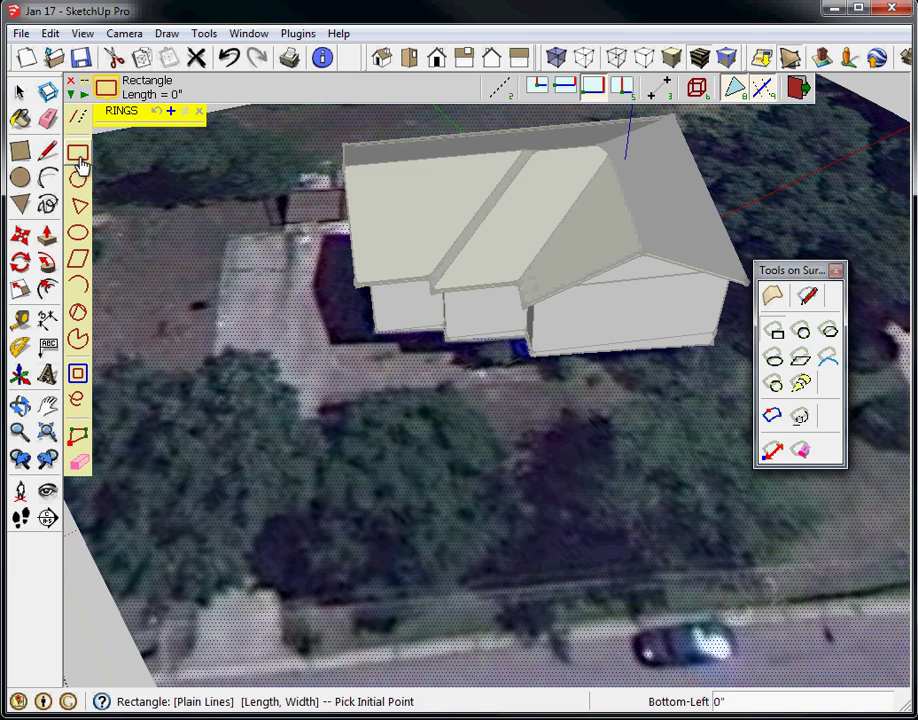
click(194, 634)
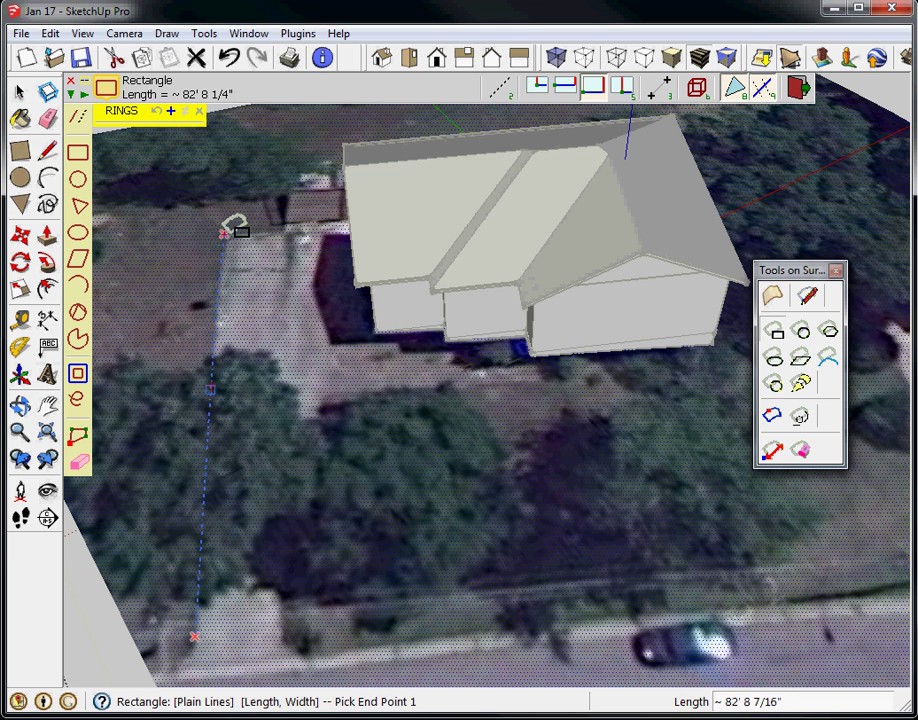
click(224, 238)
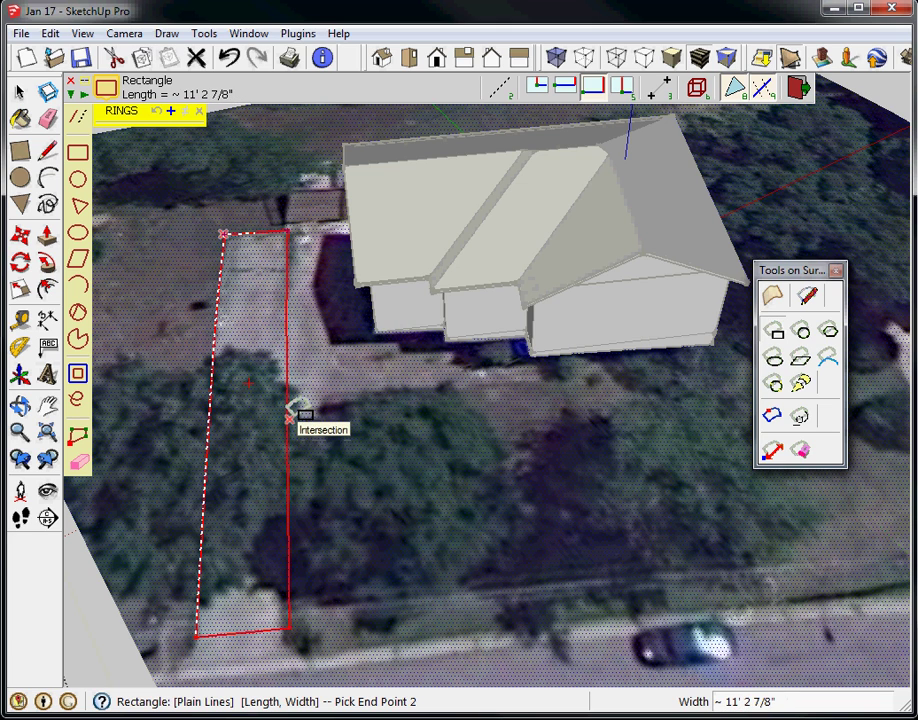
text(0)
key(Return)
key(space)
click(264, 404)
Draw surface lines from the driveway rectangle's rear corner about 14' 11" to the house corner and about 31' 7" along the side wall
middle_drag(234, 427, 310, 372)
middle_drag(266, 486, 537, 520)
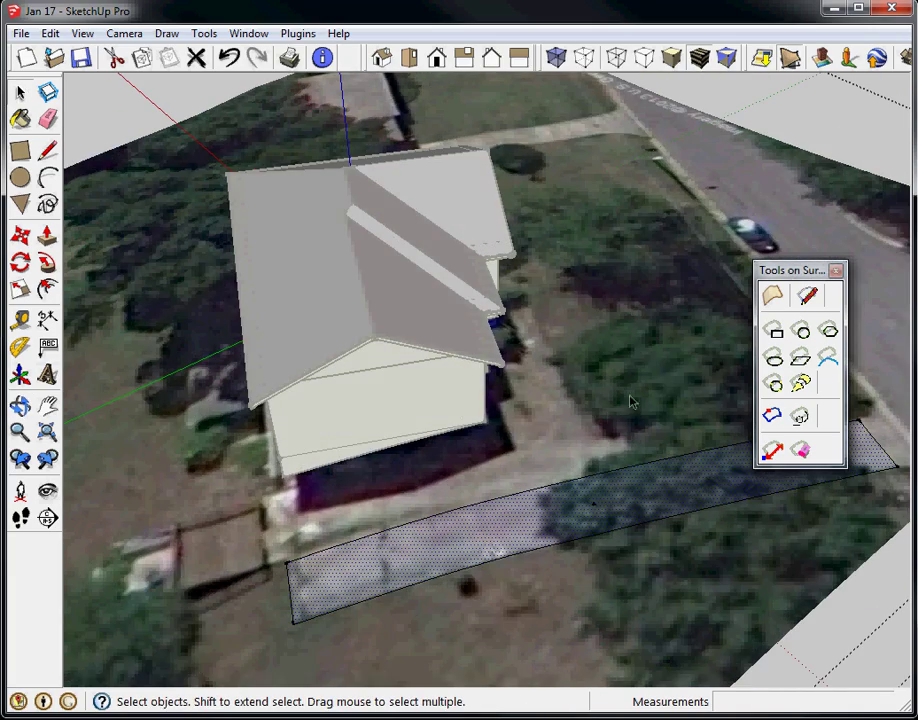
click(808, 298)
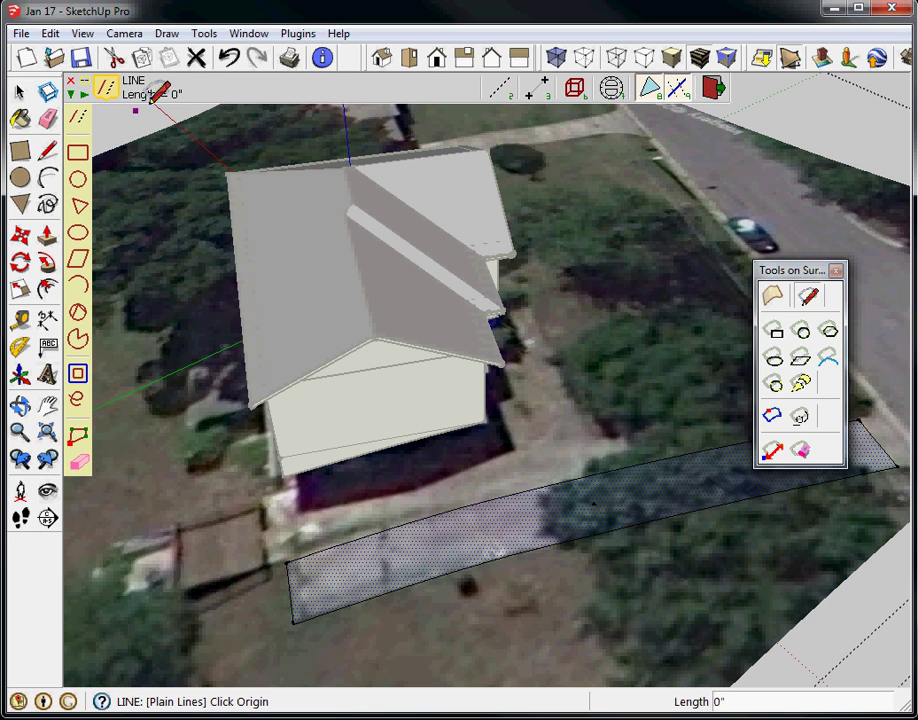
click(287, 561)
scroll(281, 497, up, 2)
scroll(280, 497, up, 3)
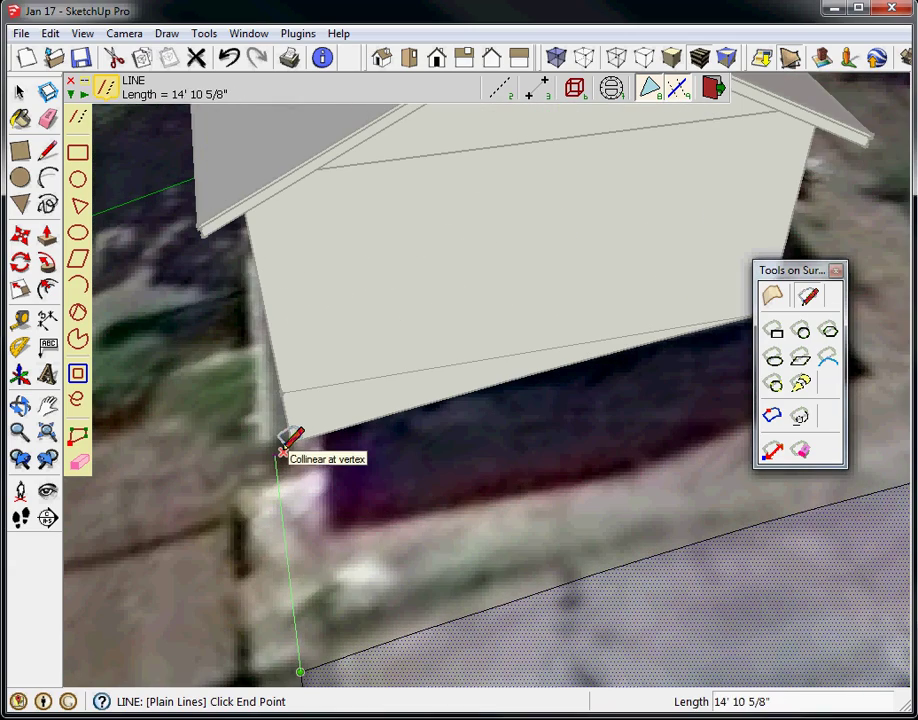
click(284, 449)
middle_drag(576, 388, 268, 431)
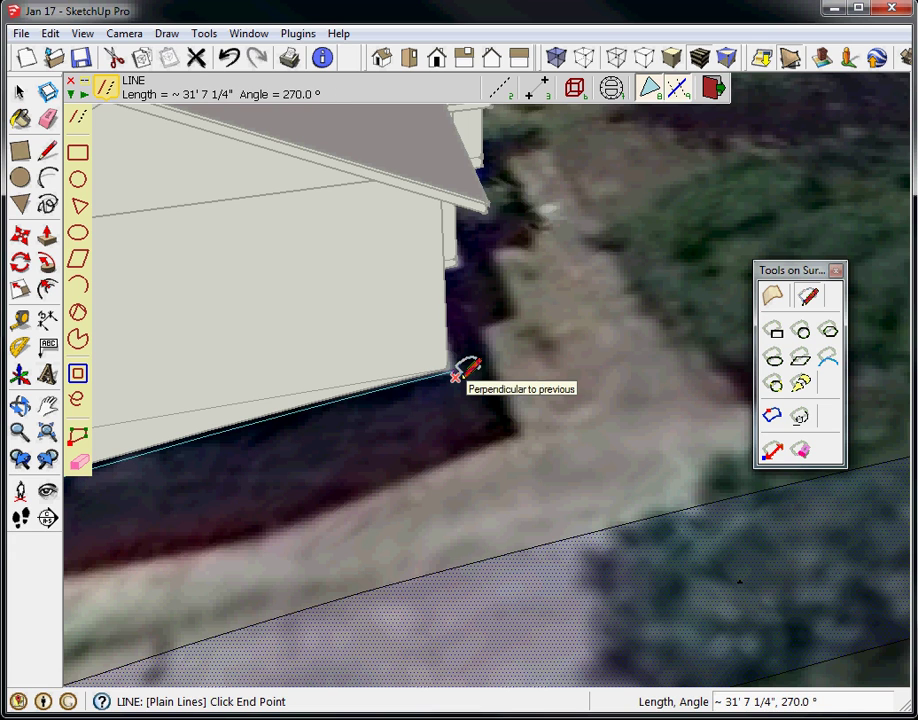
click(453, 372)
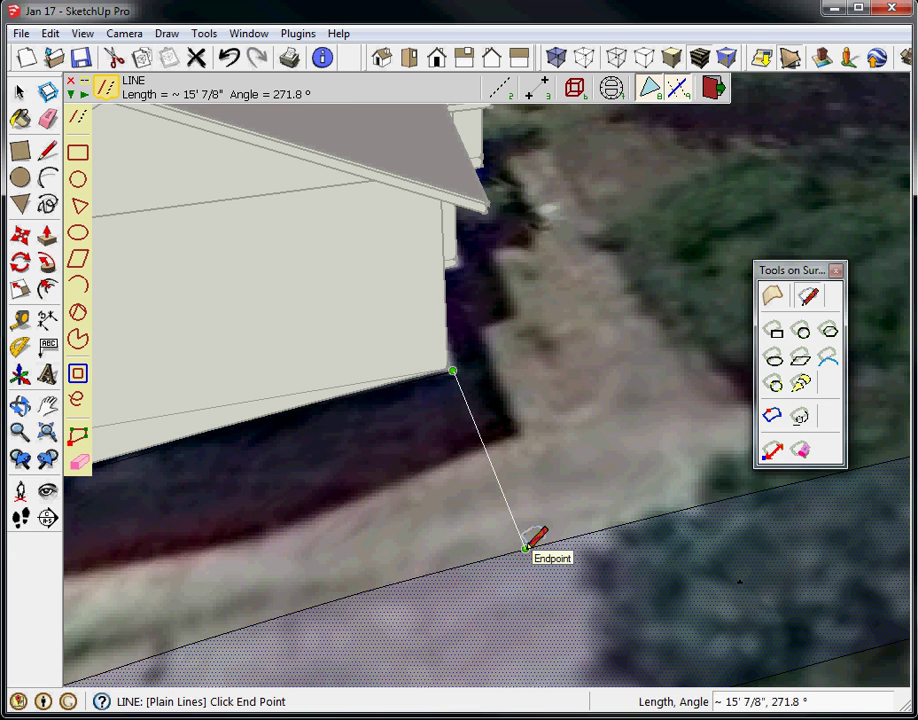
Try to close the parking area with a surface line from the front house corner to the driveway edge
click(515, 549)
key(space)
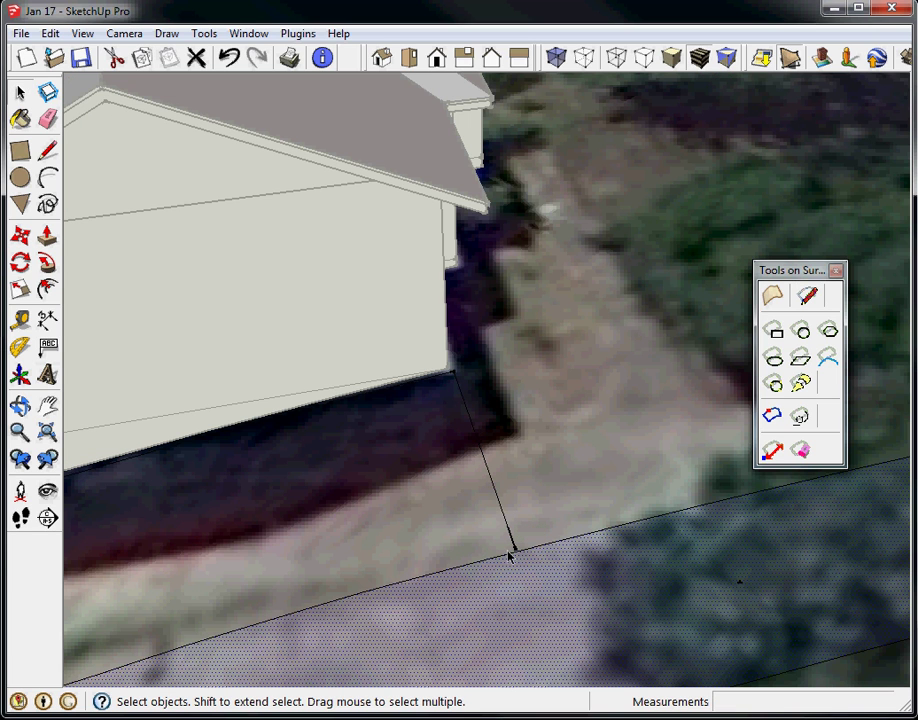
scroll(509, 556, up, 6)
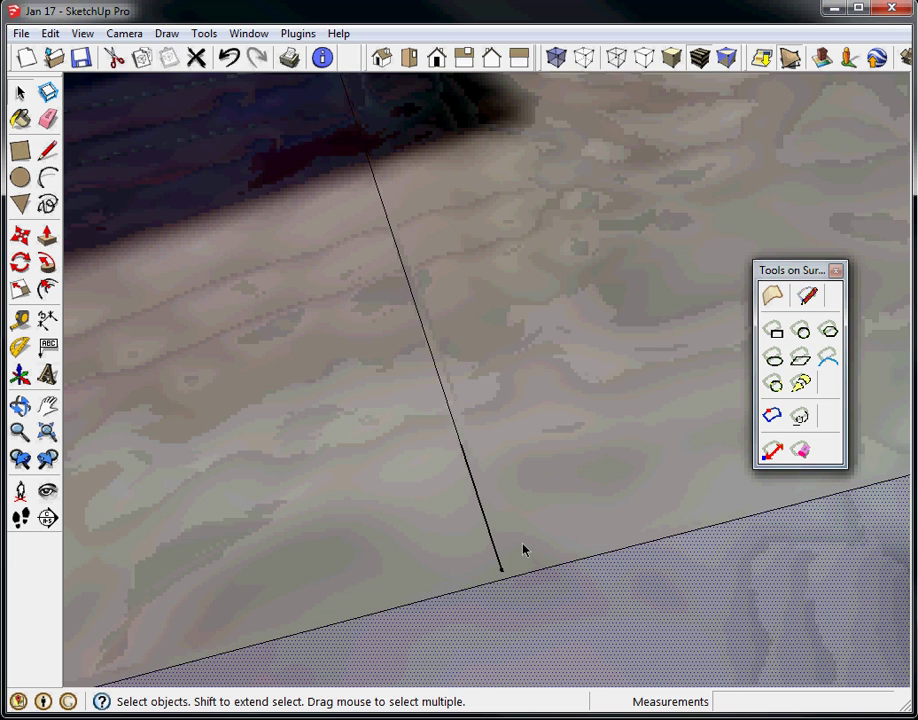
click(808, 295)
click(503, 570)
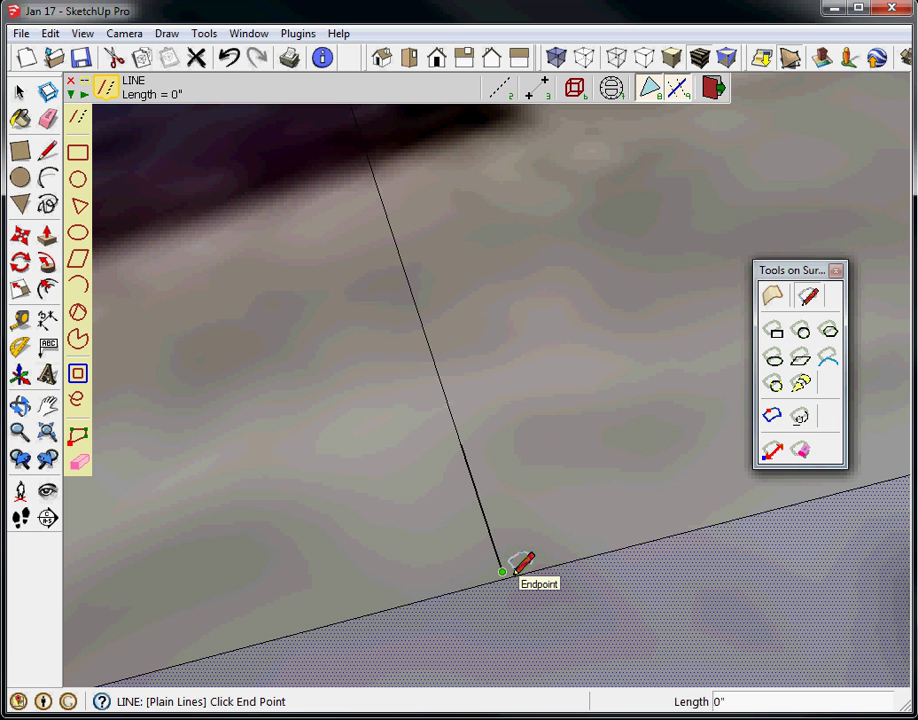
key(Escape)
middle_drag(660, 447, 700, 400)
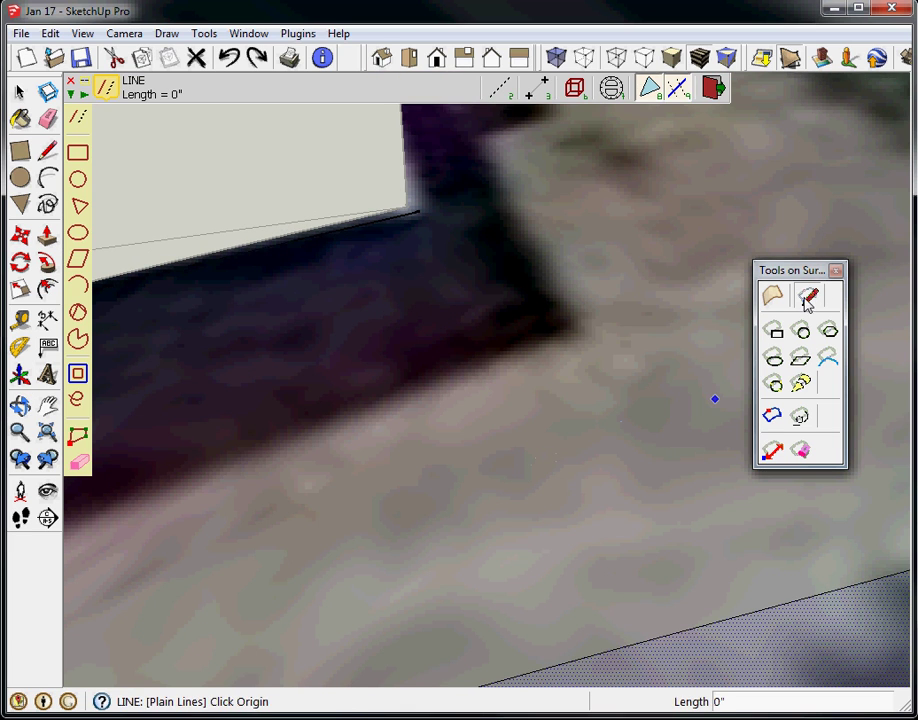
Draw a surface line from the front house corner to the driveway's edge to close the parking area
click(420, 211)
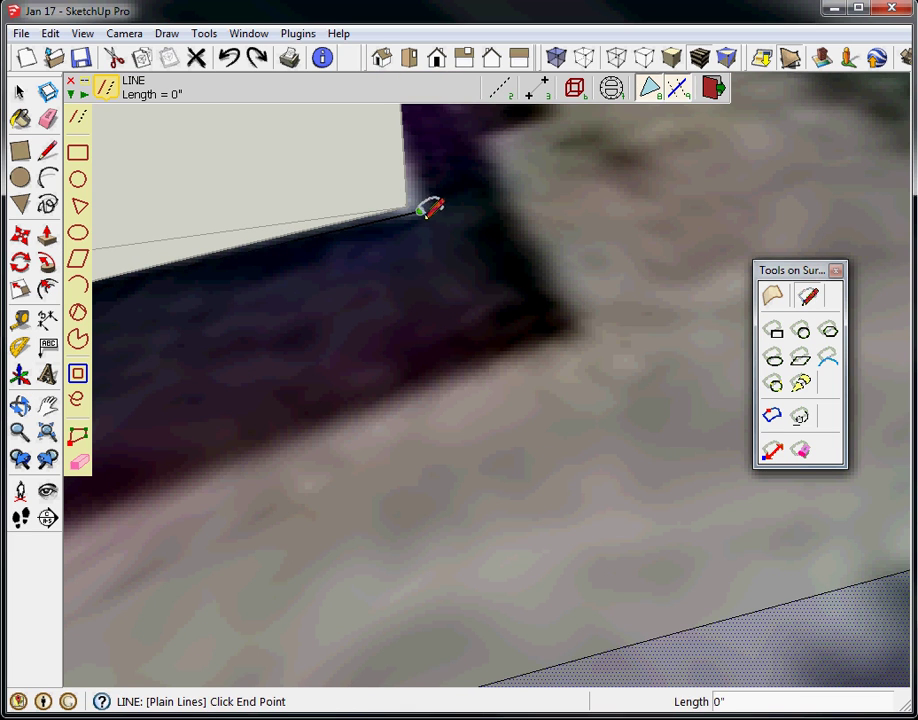
click(600, 650)
key(space)
middle_drag(600, 645, 471, 381)
click(471, 381)
Delete the edge dividing the driveway from the parking area beside the house and select the merged face
scroll(463, 393, down, 4)
scroll(451, 404, down, 2)
click(451, 463)
click(443, 425)
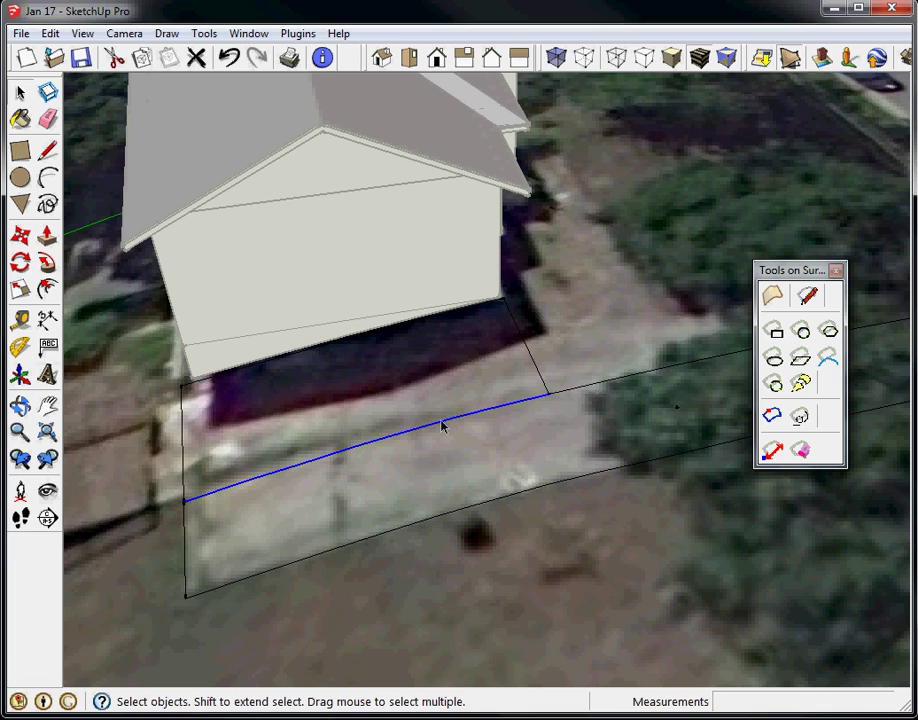
key(Delete)
middle_drag(463, 439, 277, 430)
click(437, 435)
Draw an arc on the surface from the parking area's front edge, curving out to the start of the front walkway
middle_drag(437, 435, 205, 348)
middle_drag(302, 460, 693, 473)
click(830, 358)
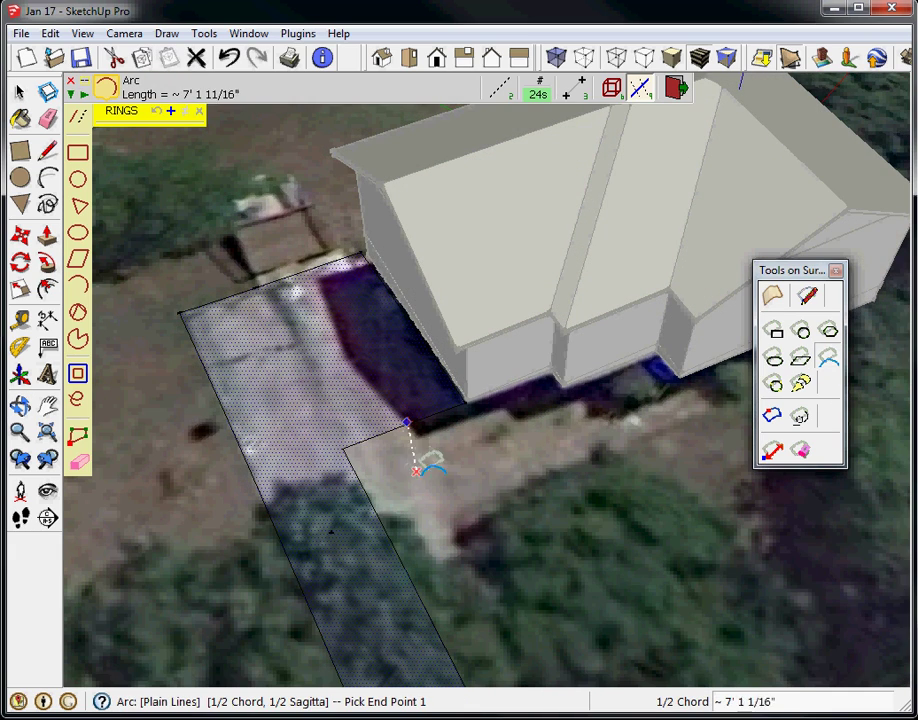
click(457, 484)
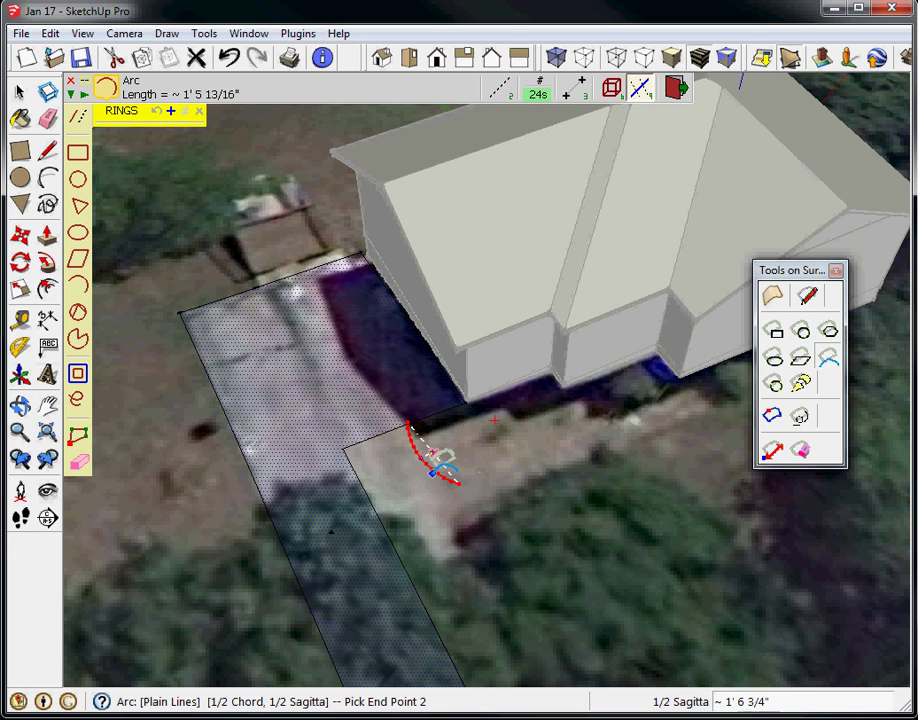
click(421, 464)
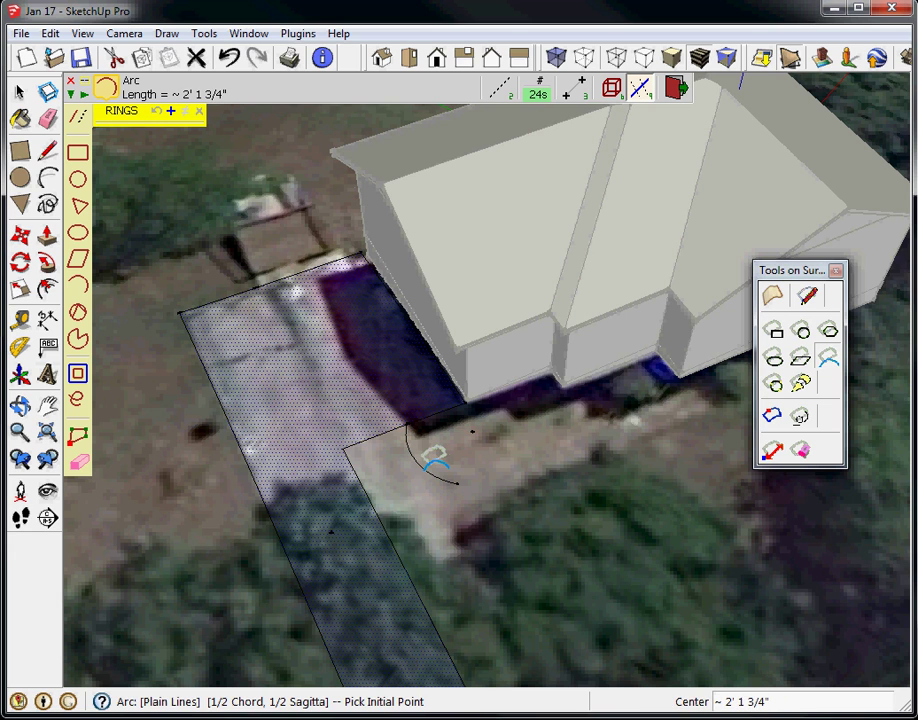
key(space)
Outline the front walkway with surface lines from the arc's end to the porch, around its entrance, and back to the driveway edge
click(807, 295)
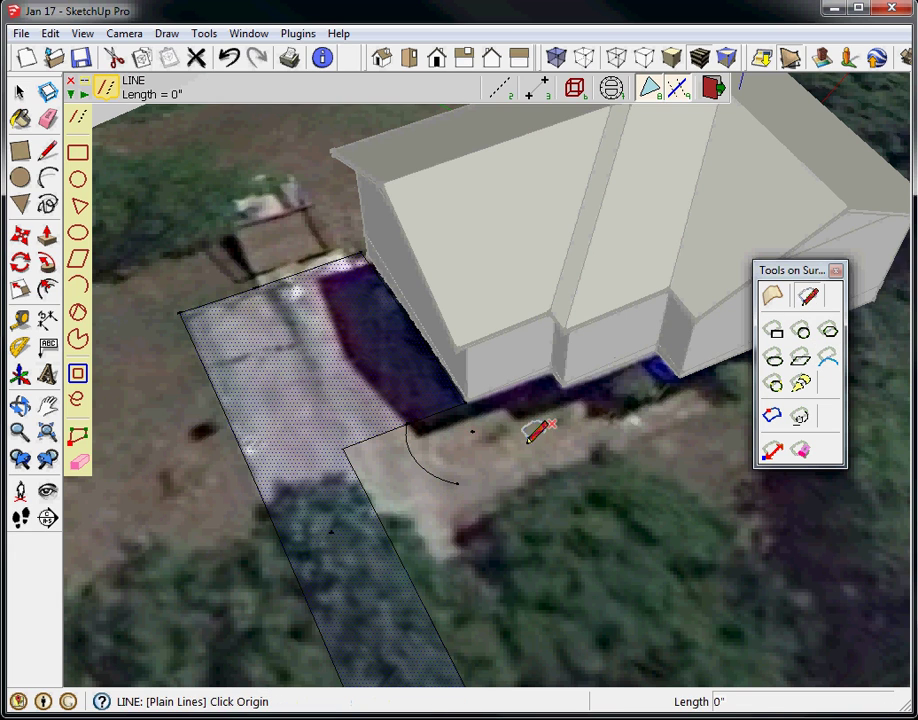
click(458, 484)
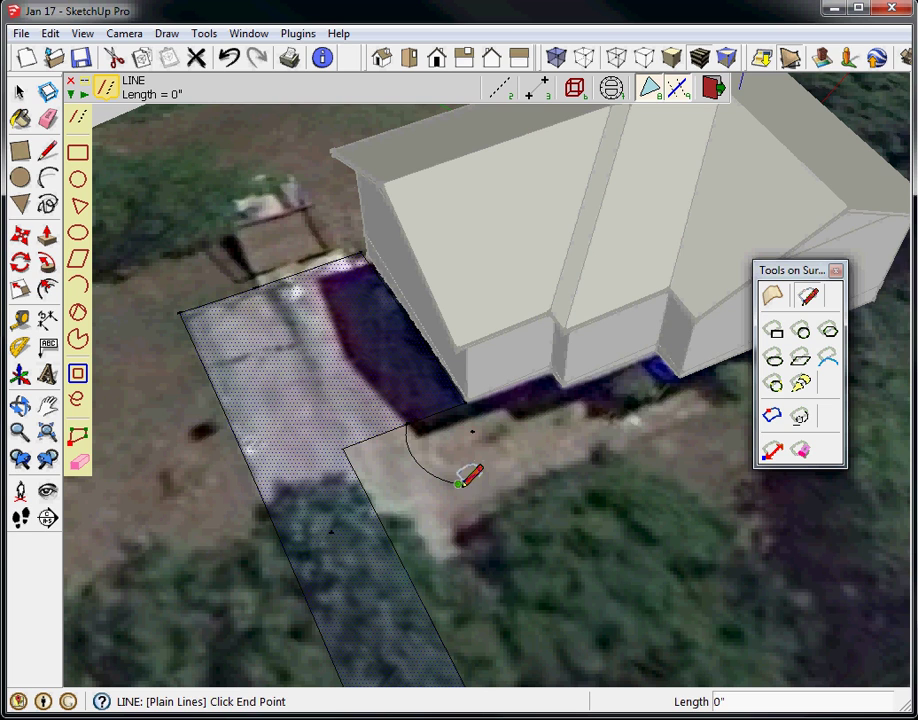
click(620, 415)
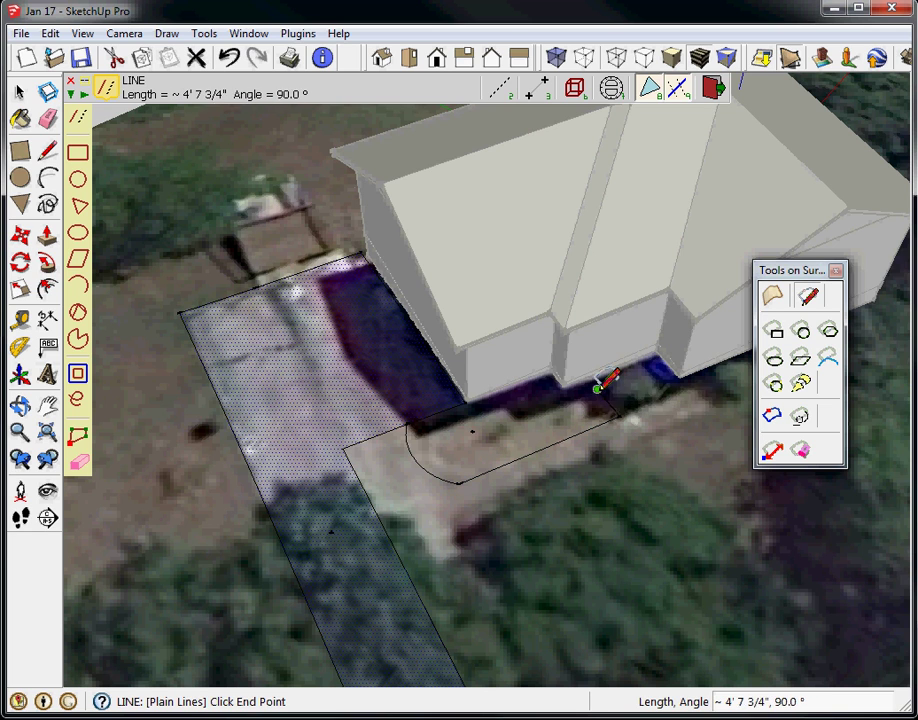
click(598, 389)
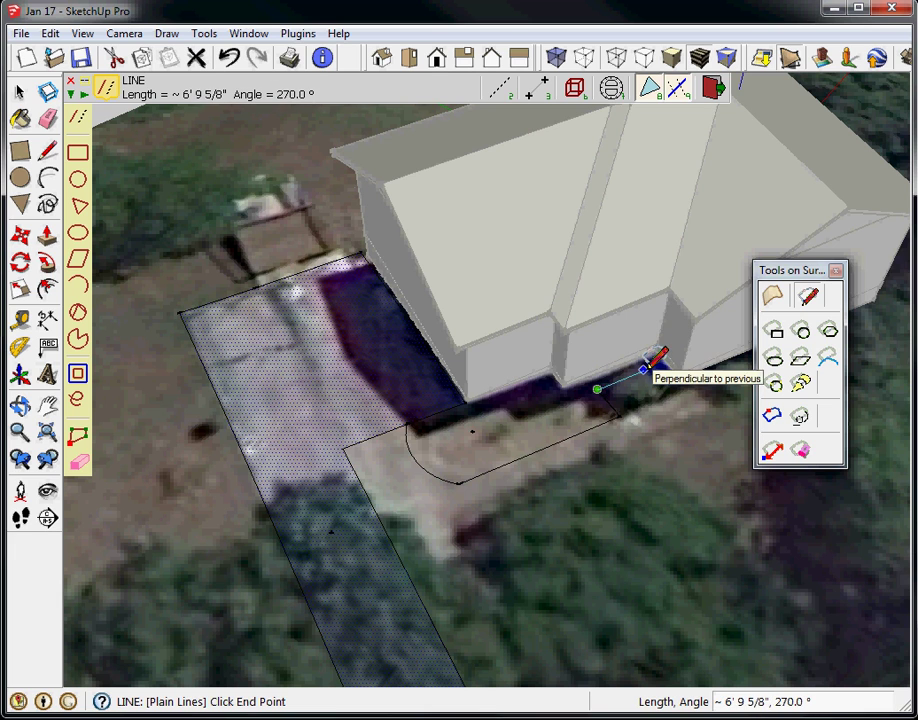
click(644, 372)
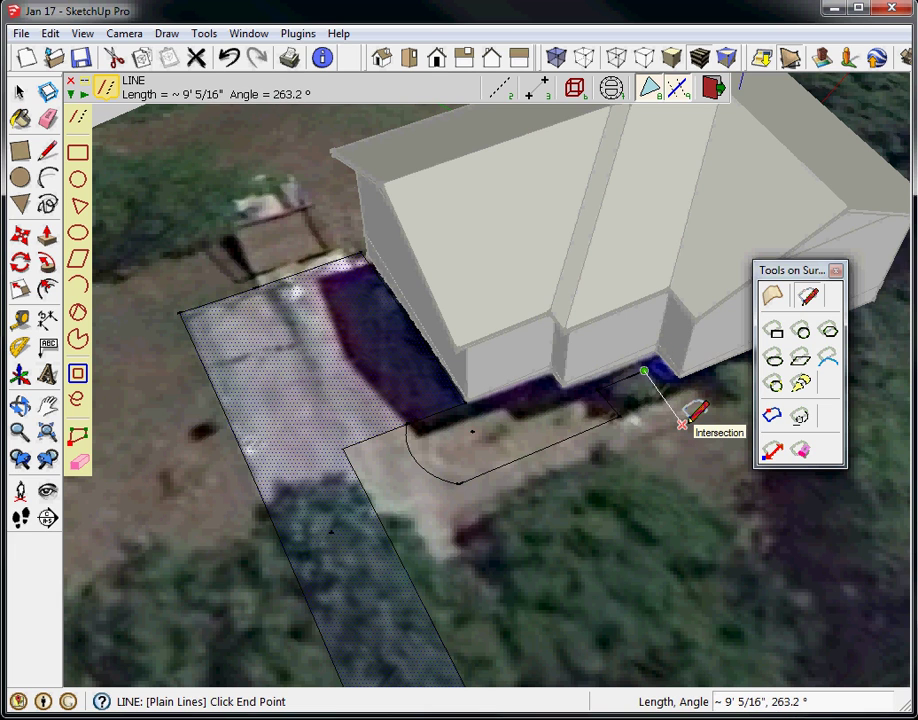
click(681, 425)
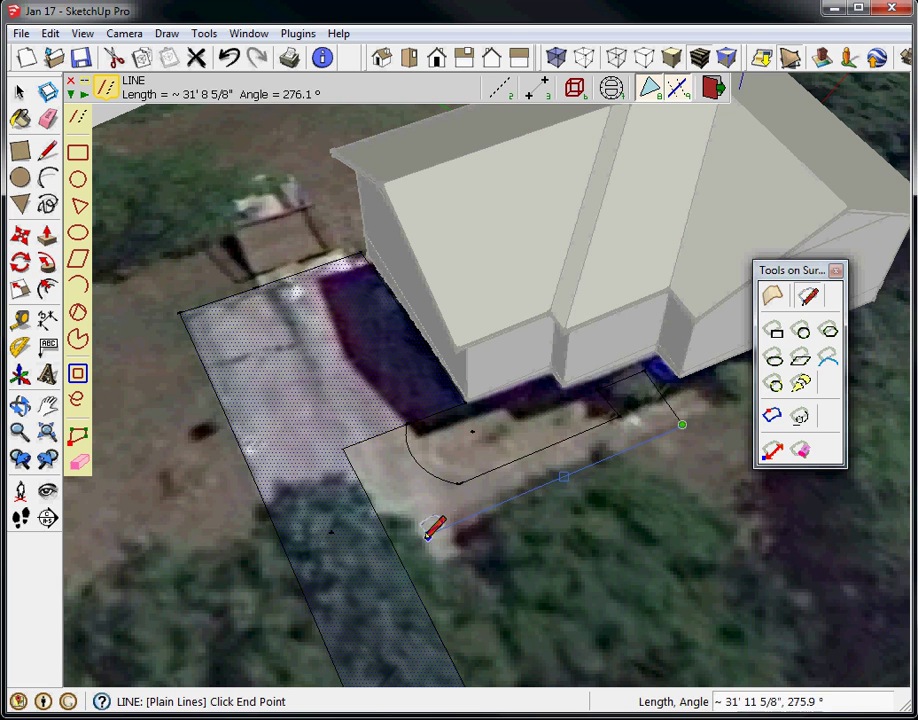
click(398, 546)
key(space)
Delete the two leftover edges between the walkway, parking area and driveway, and select the combined paved face
click(410, 515)
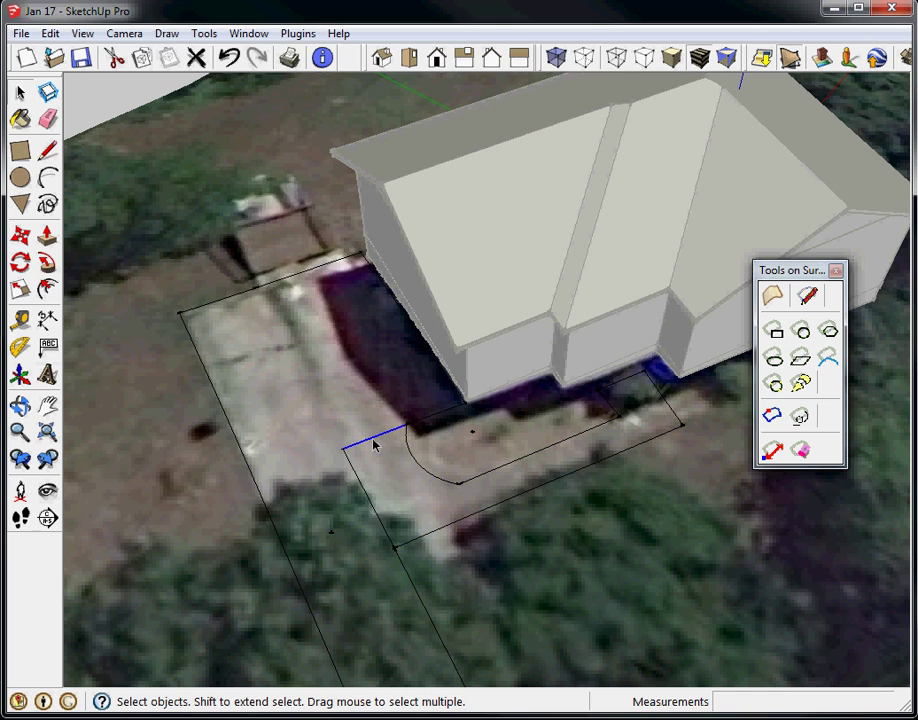
key(Delete)
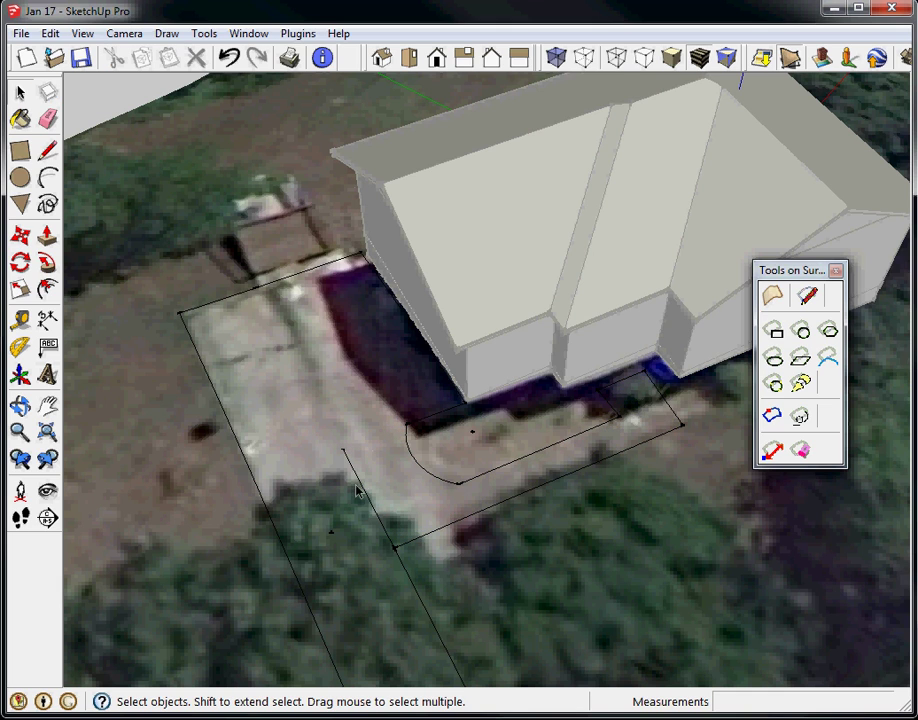
click(357, 479)
key(Delete)
middle_drag(327, 517, 287, 437)
click(322, 435)
scroll(336, 465, down, 3)
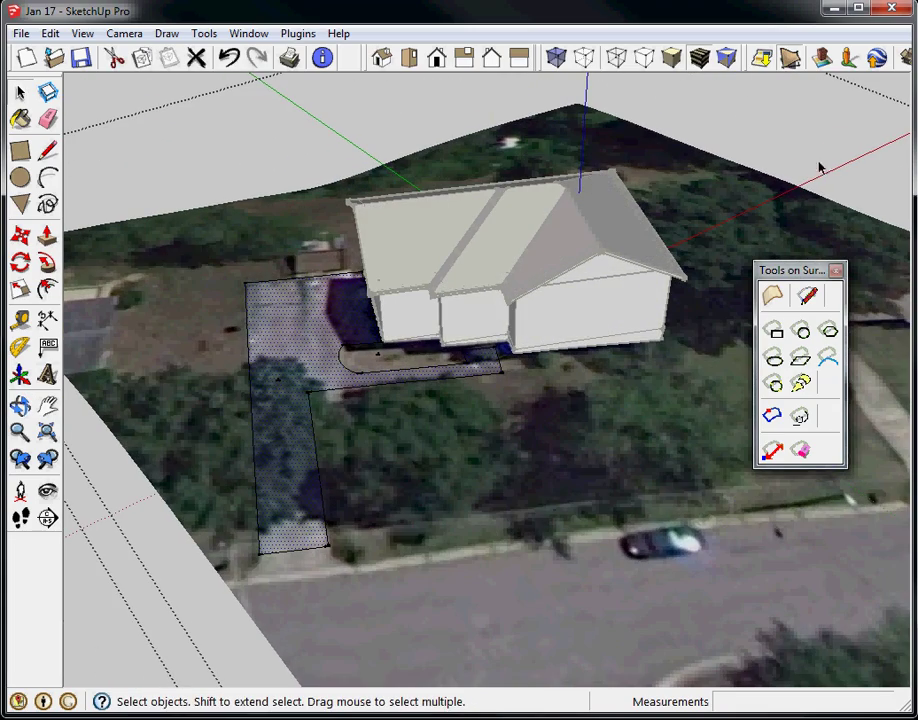
Paint the combined driveway and walkway face with Concrete_Aggregate_Smoke from the Asphalt and Concrete materials, keeping the floating windows clear of it
drag(917, 207, 750, 328)
drag(806, 275, 836, 106)
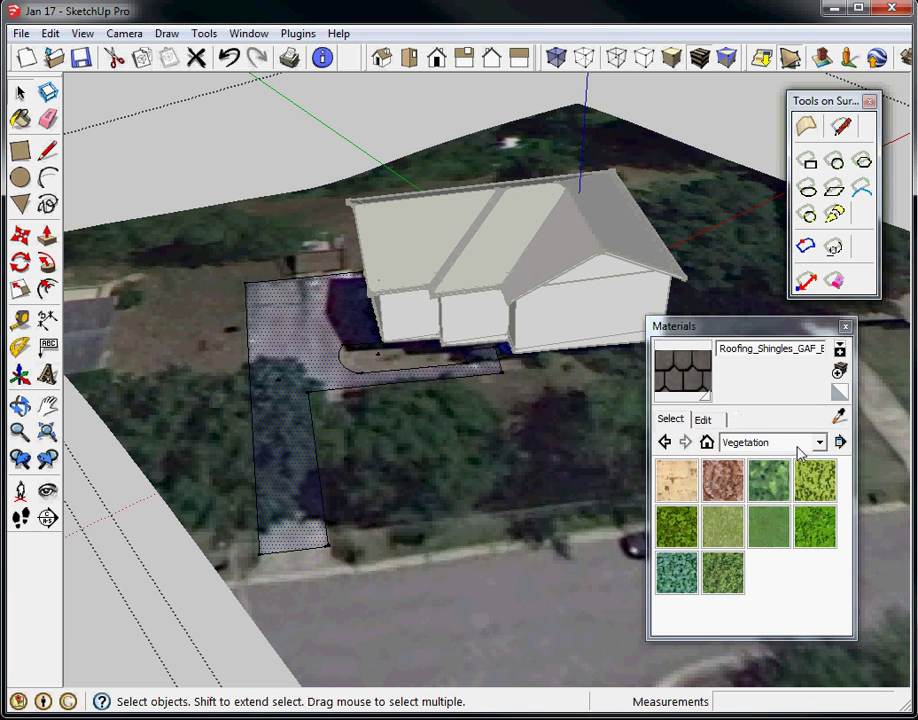
click(822, 443)
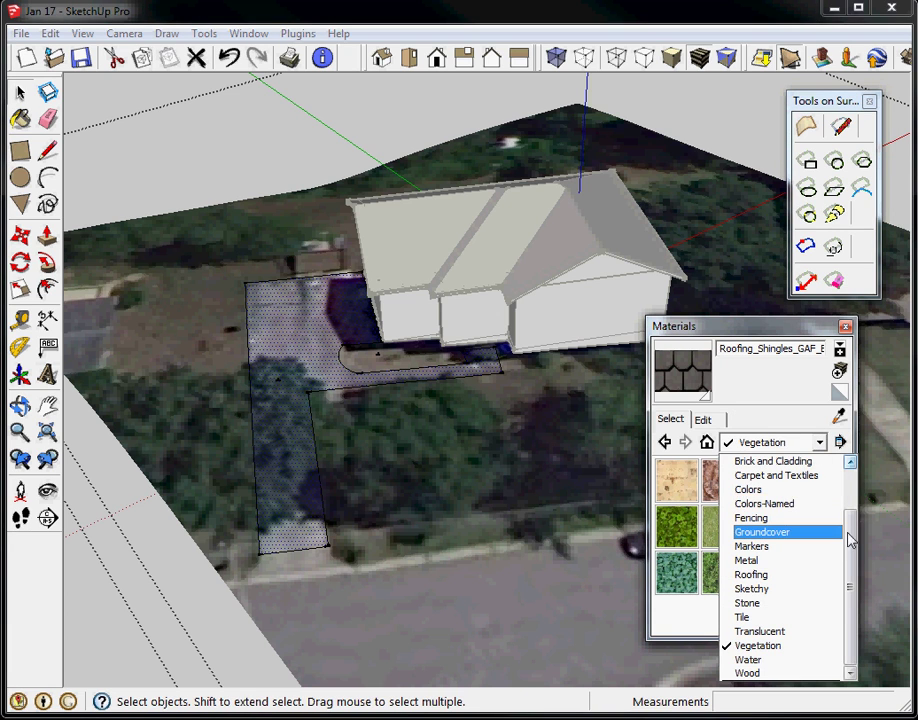
scroll(851, 519, up, 1)
click(820, 492)
click(772, 484)
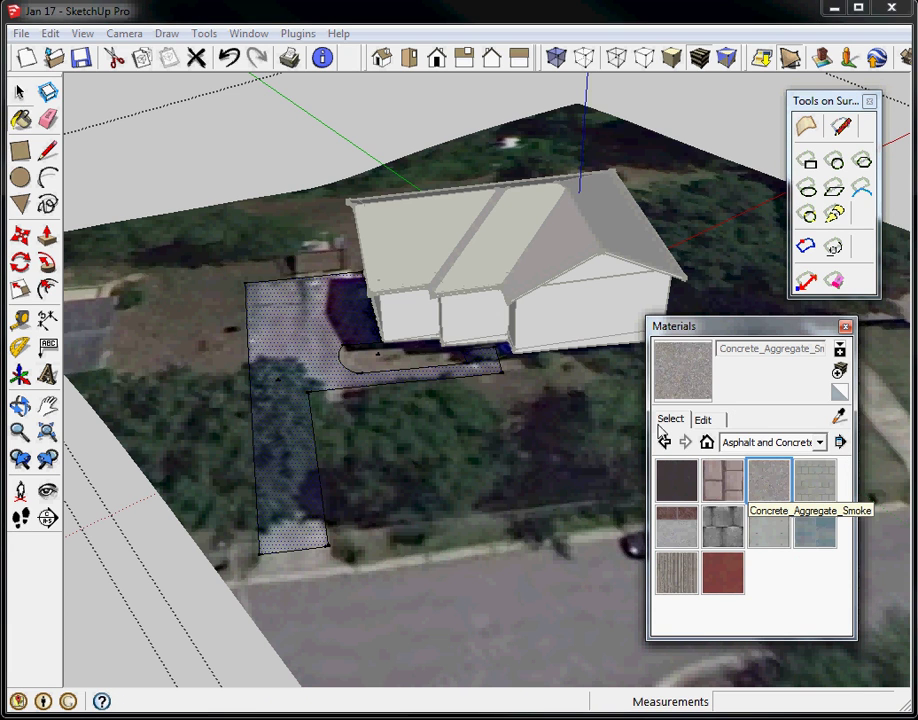
click(298, 456)
middle_drag(387, 463, 305, 352)
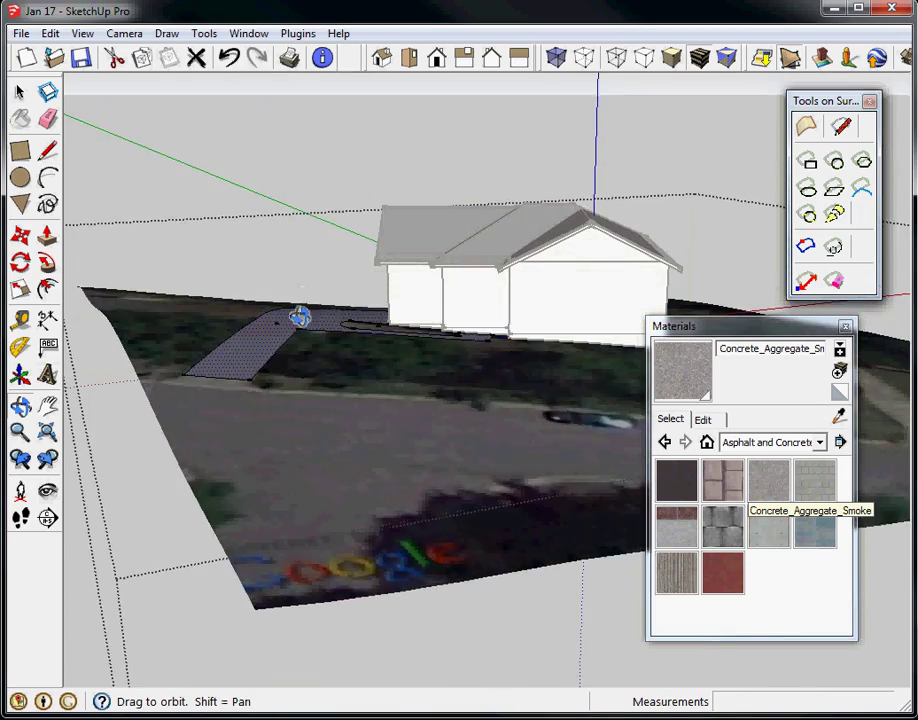
middle_drag(300, 317, 406, 436)
key(alt)
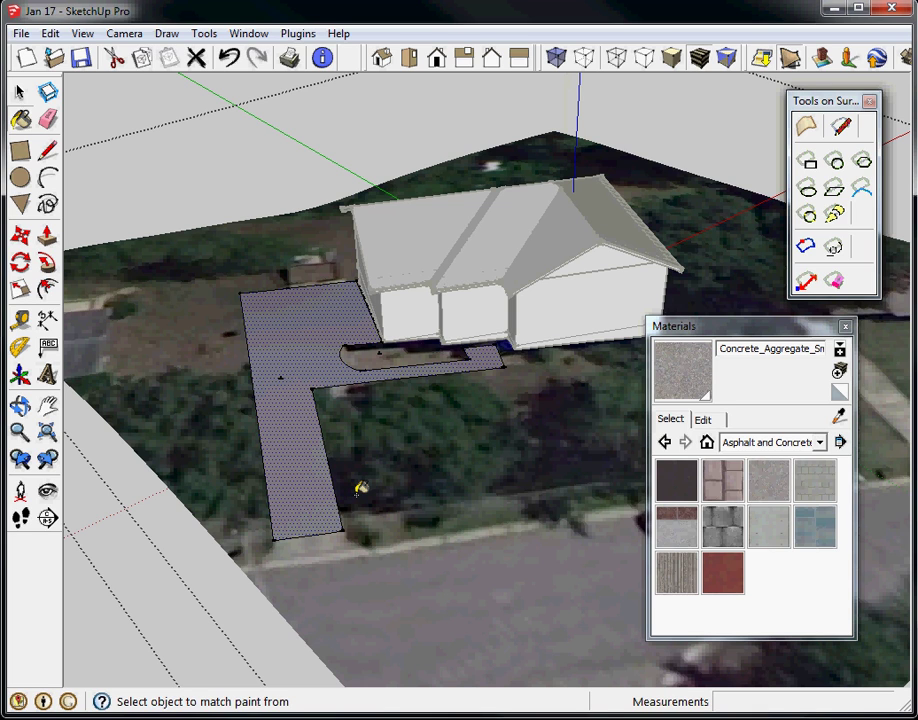
Thicken the selected driveway and walkway face by 4" along the terrain with Joint Push Pull
key(space)
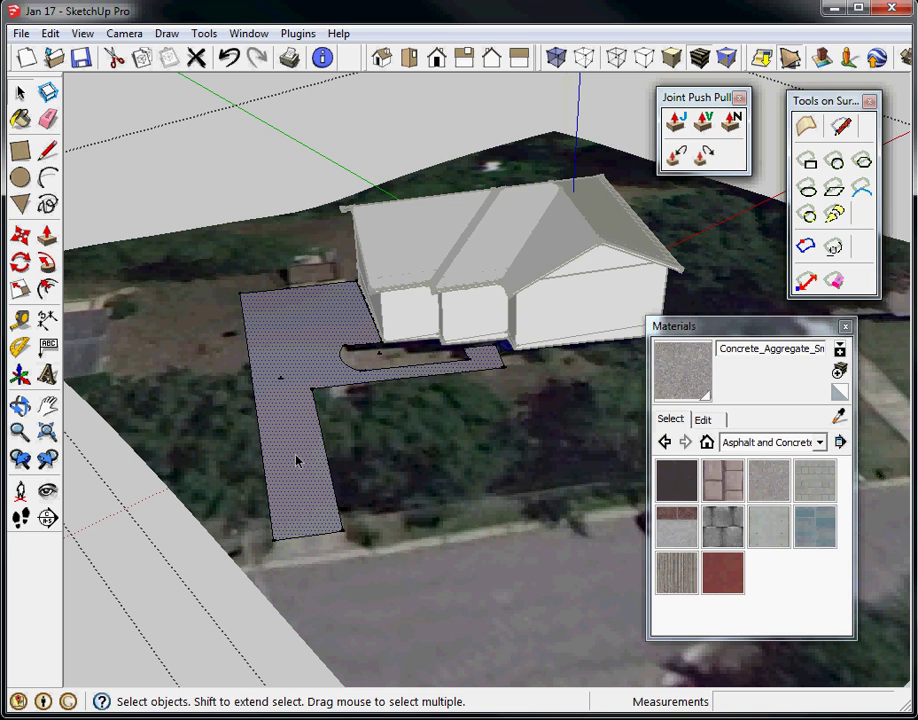
click(677, 122)
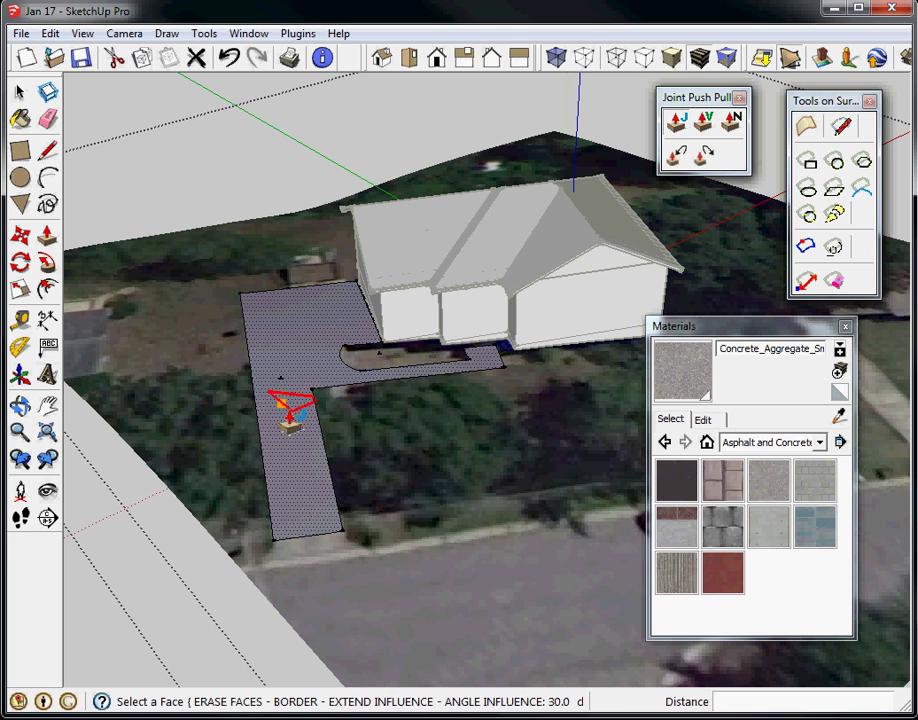
mouse_move(286, 428)
mouse_down()
mouse_move(277, 422)
mouse_move(288, 418)
mouse_up()
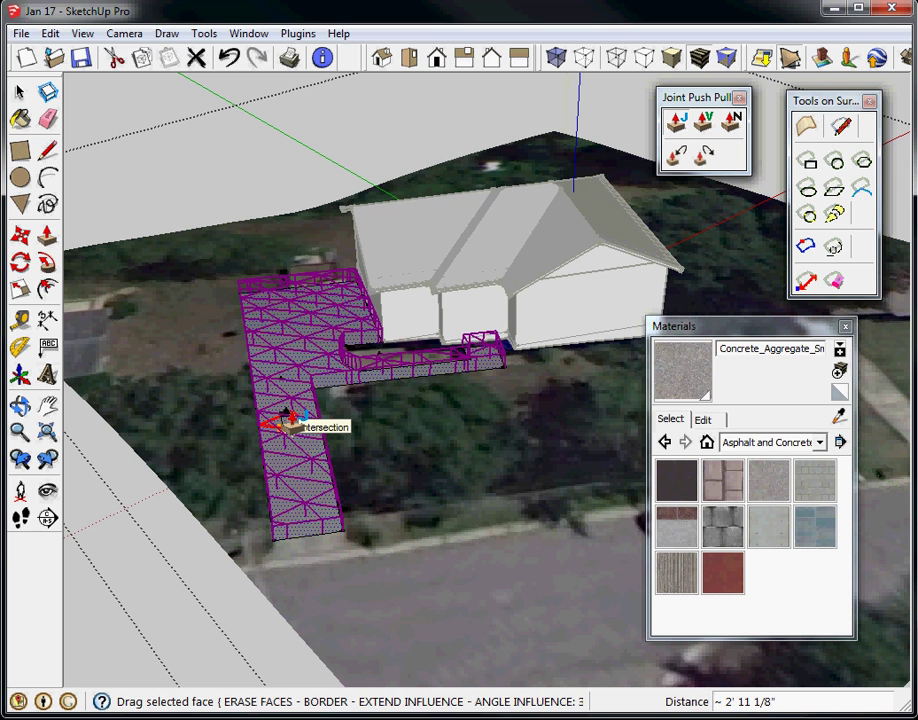
text(4)
key(Return)
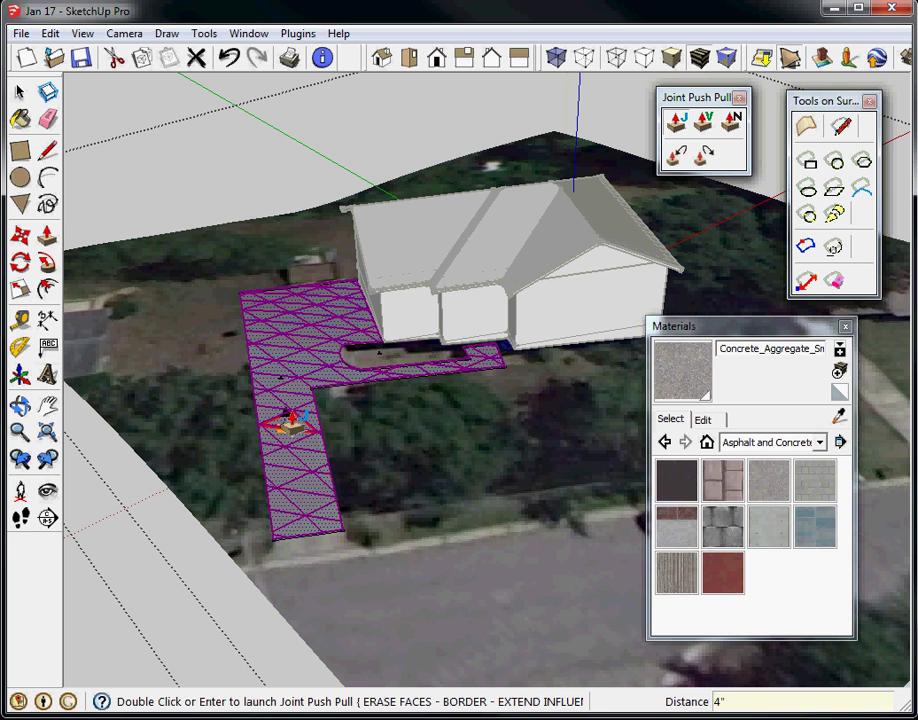
right_click(289, 422)
click(350, 427)
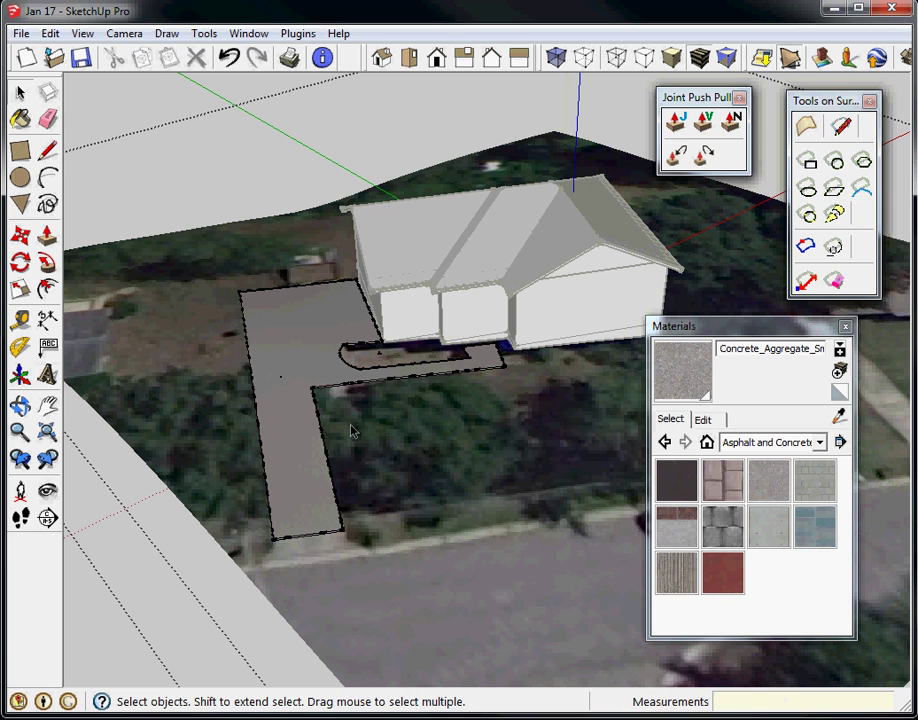
Examine the thickened driveway and walkway edges up close, close the Joint Push Pull toolbar and collapse the Materials window
middle_drag(381, 488, 289, 438)
scroll(258, 438, up, 4)
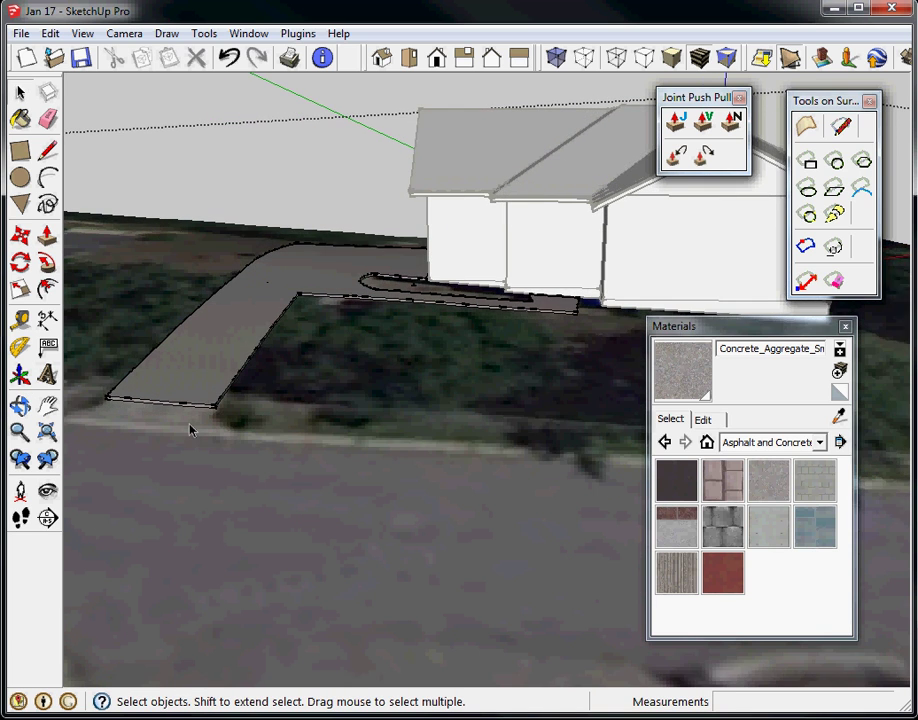
scroll(190, 427, up, 2)
scroll(190, 427, up, 2)
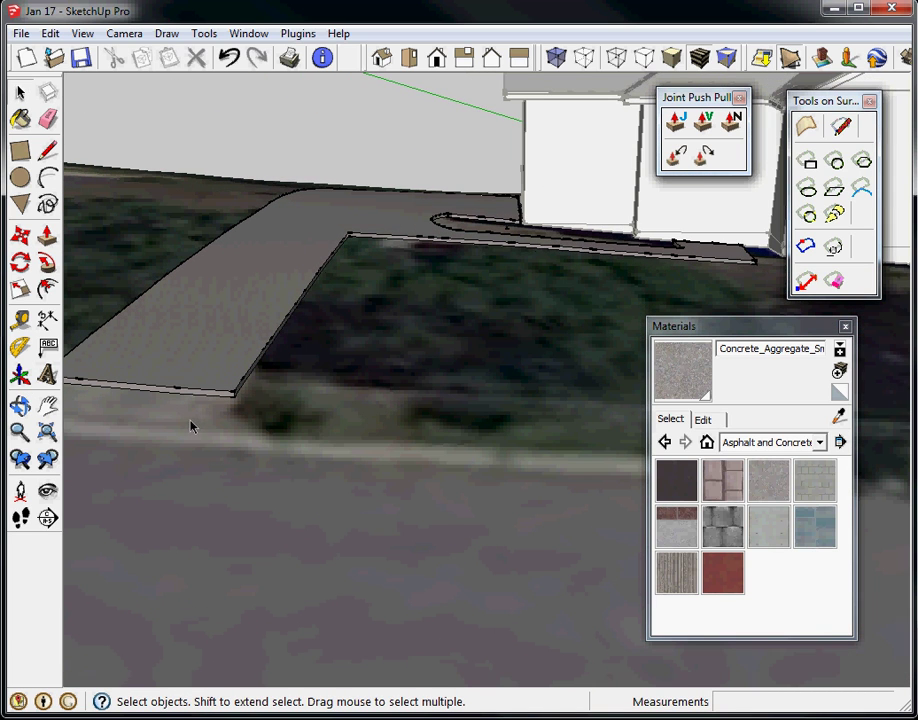
middle_drag(217, 400, 260, 516)
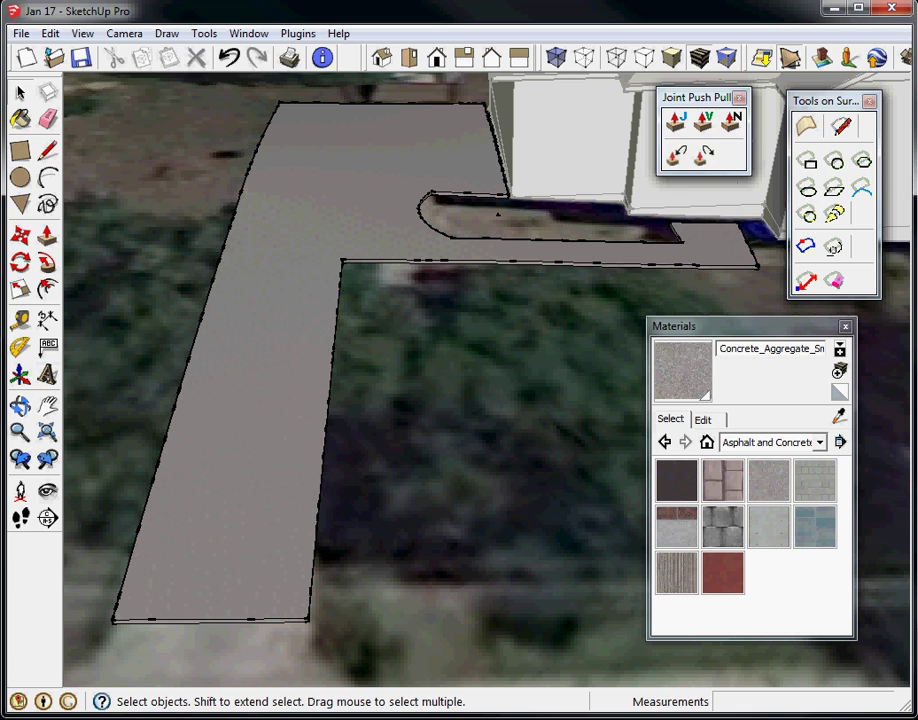
click(740, 97)
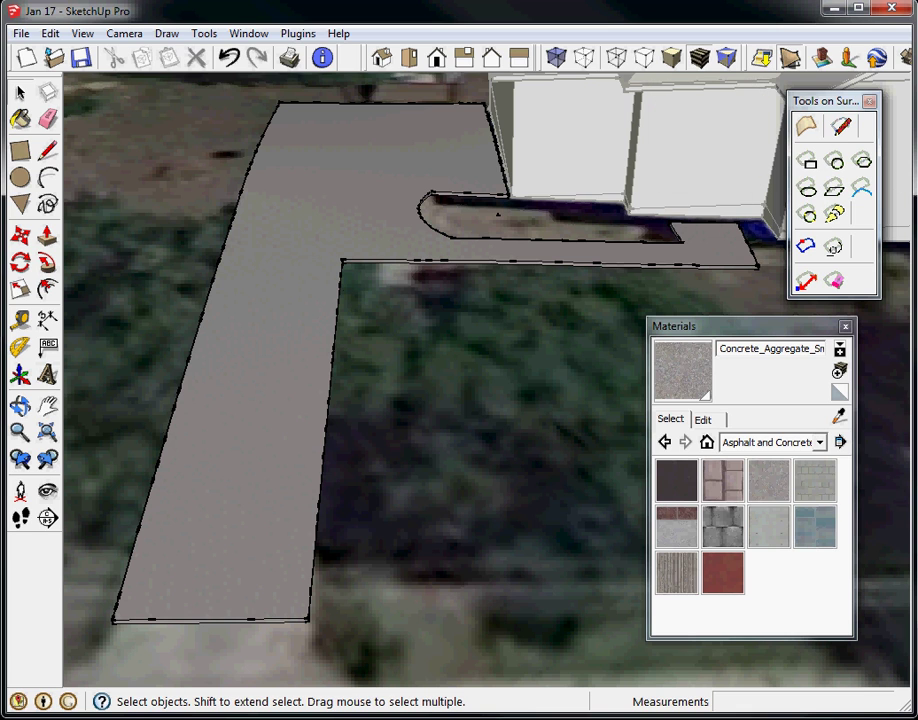
click(755, 328)
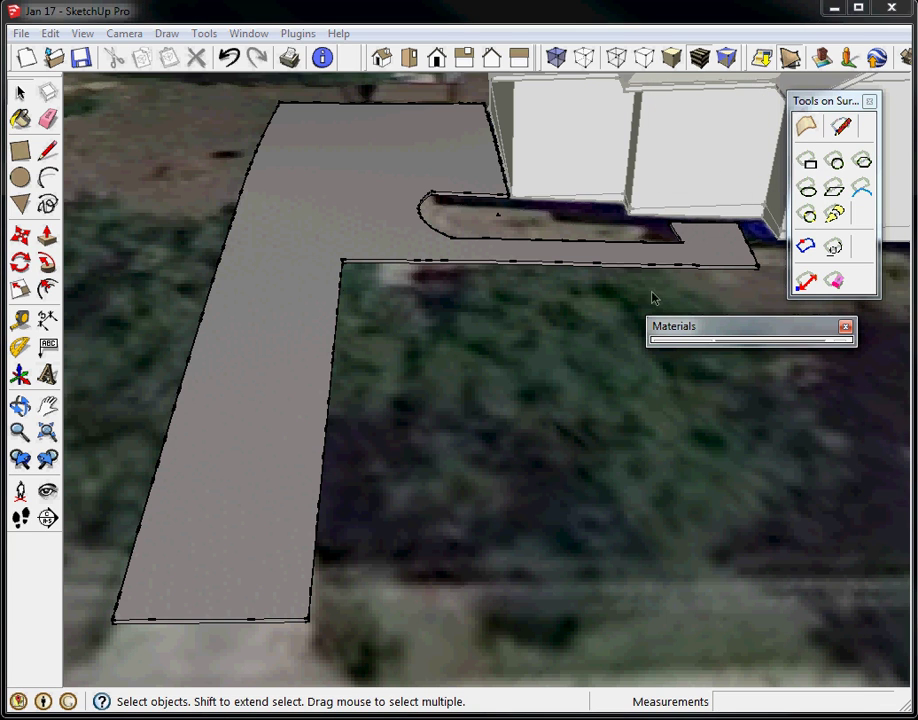
Draw a surface rectangle about 108' by 138' on the terrain from the street edge, enclosing the house, driveway and walkway
scroll(528, 386, down, 5)
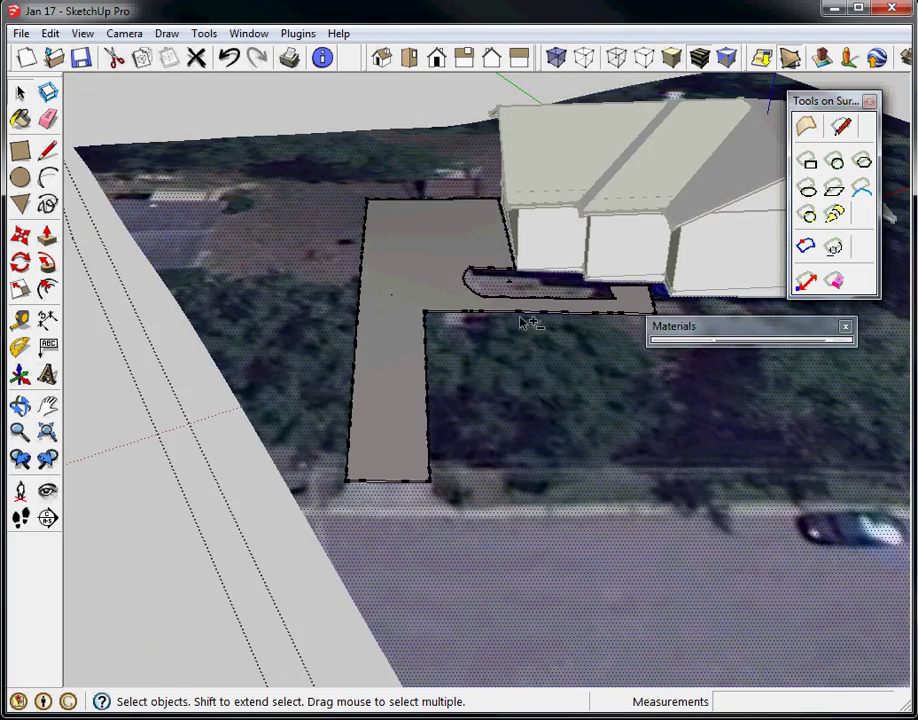
middle_drag(528, 323, 488, 396)
scroll(440, 373, down, 3)
click(807, 164)
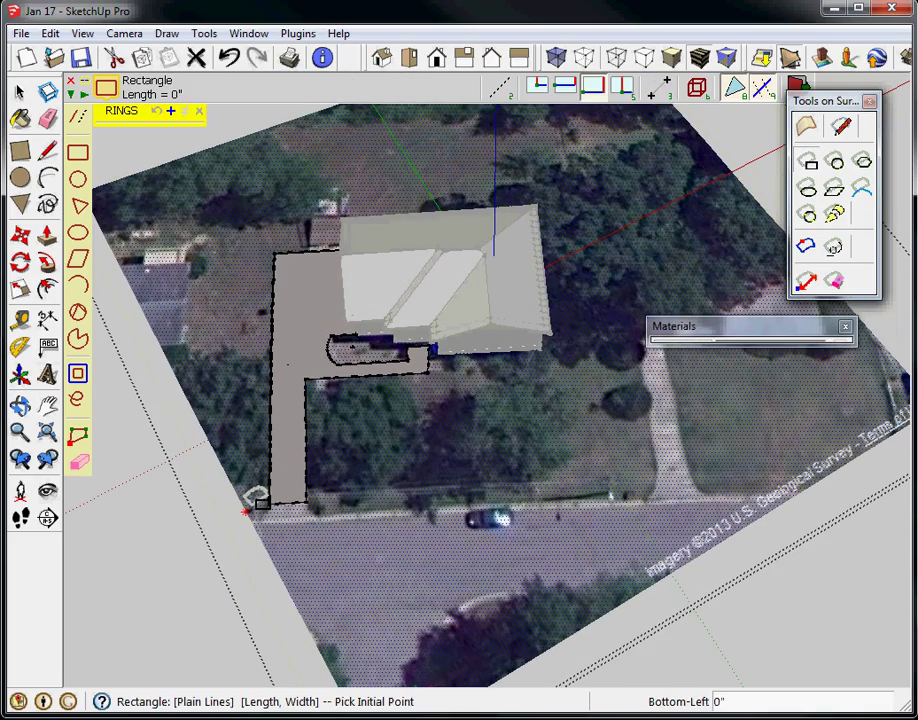
click(246, 511)
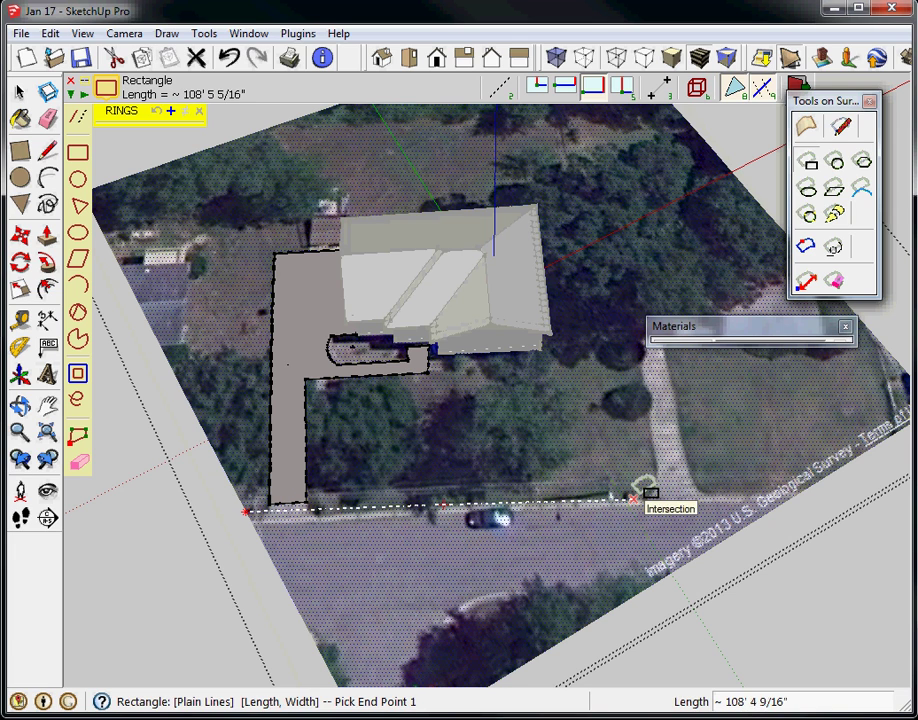
click(629, 494)
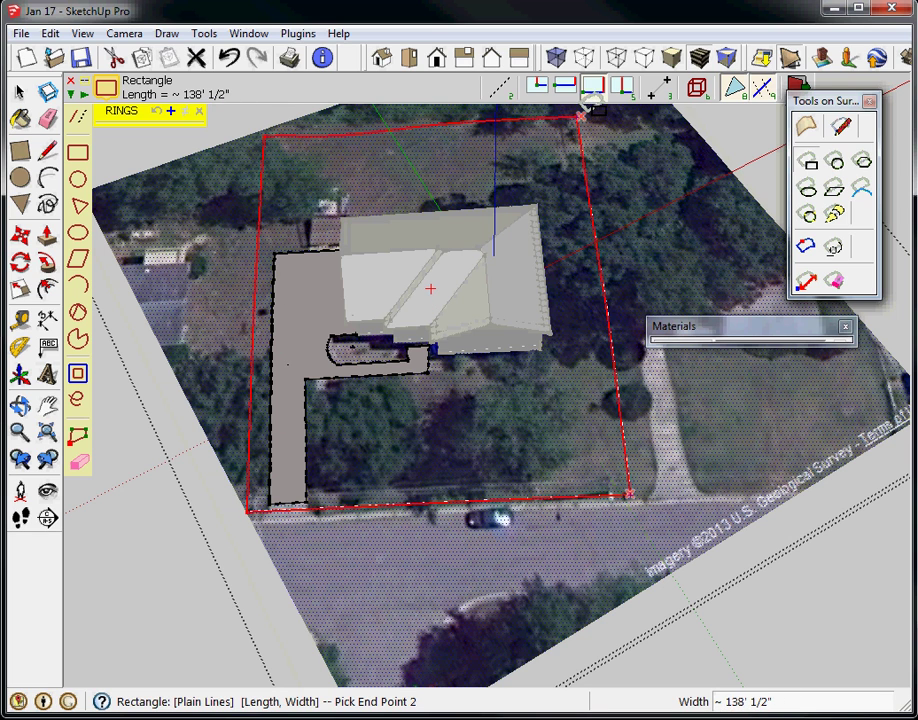
click(590, 107)
key(space)
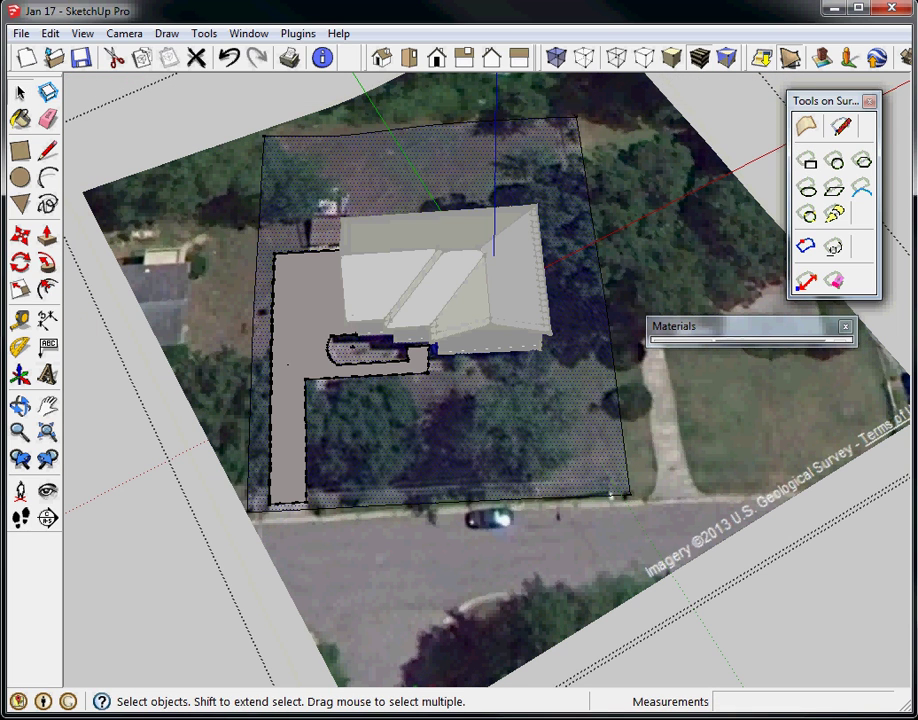
Paint the rectangular lot around the house with Vegetation_Grass1 from the Vegetation materials and delete the surrounding terrain outside it
click(739, 327)
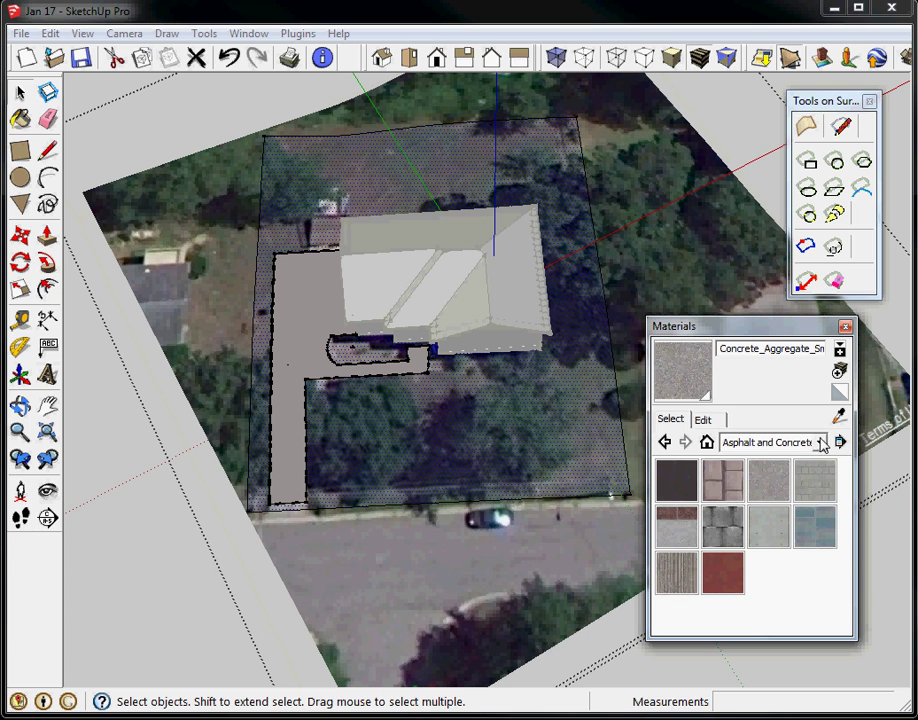
click(812, 443)
click(771, 674)
click(723, 527)
click(549, 443)
key(space)
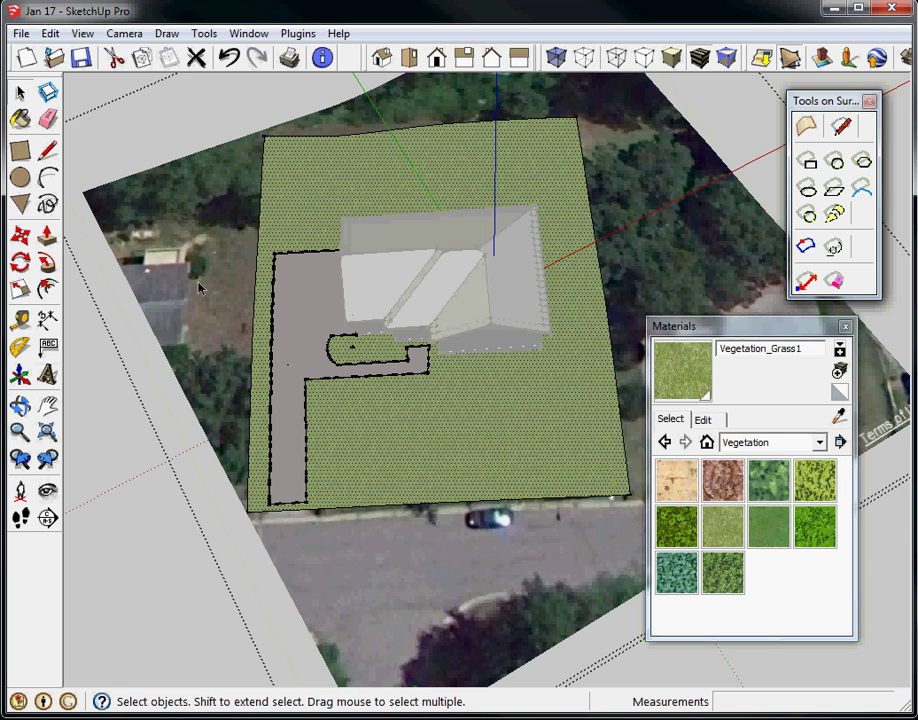
click(200, 287)
key(Delete)
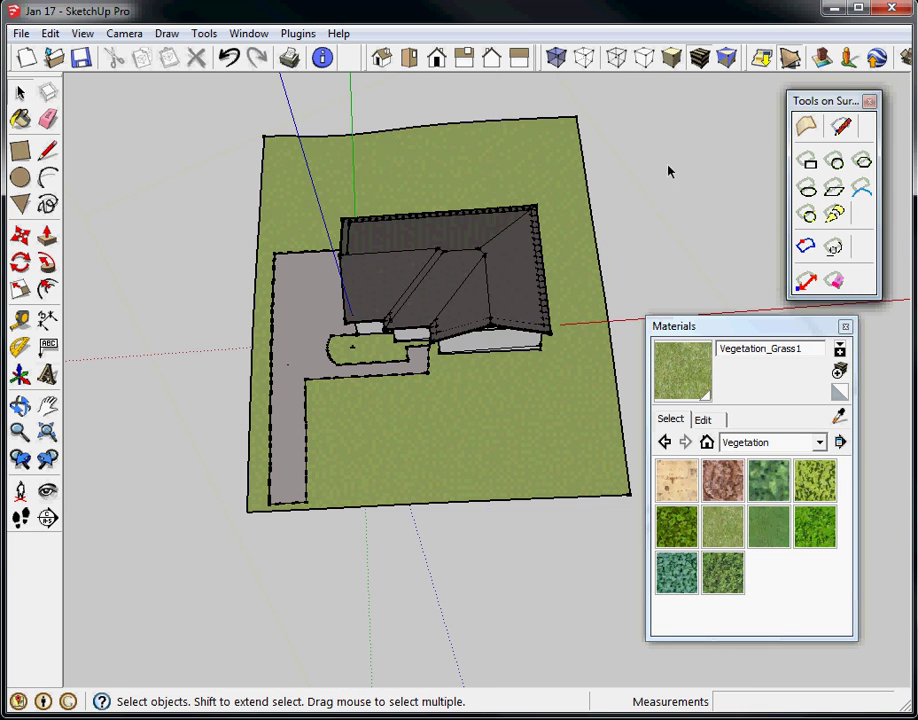
Inspect the finished grass lot, house walls, driveway and front walkway from all sides
middle_drag(348, 395, 428, 347)
middle_drag(500, 360, 244, 383)
middle_drag(498, 349, 450, 350)
middle_drag(568, 342, 350, 400)
middle_drag(576, 350, 331, 405)
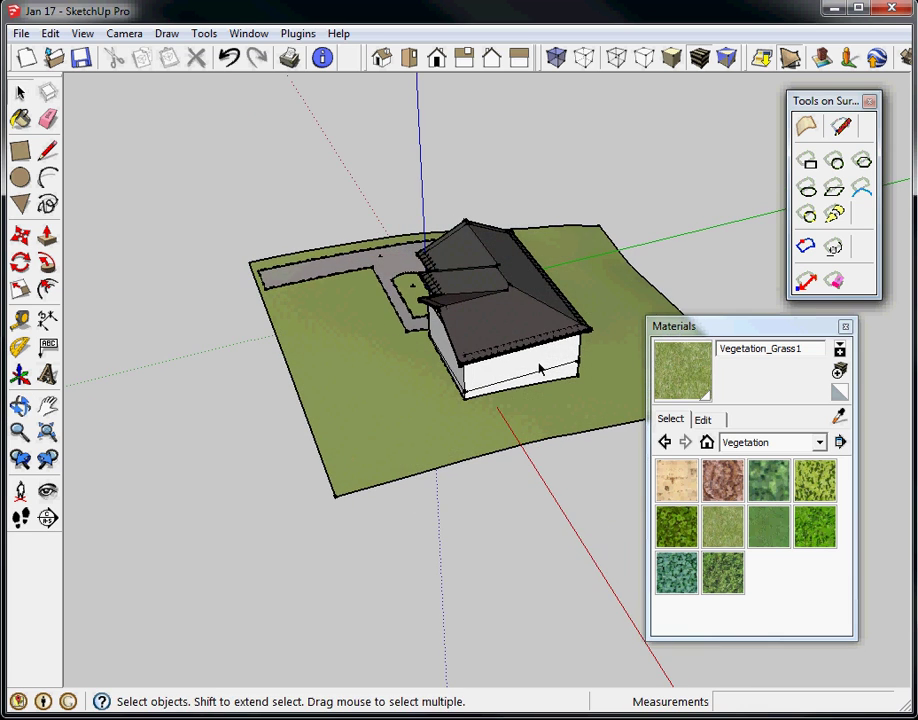
middle_drag(540, 370, 297, 341)
middle_drag(507, 373, 294, 284)
scroll(421, 333, up, 5)
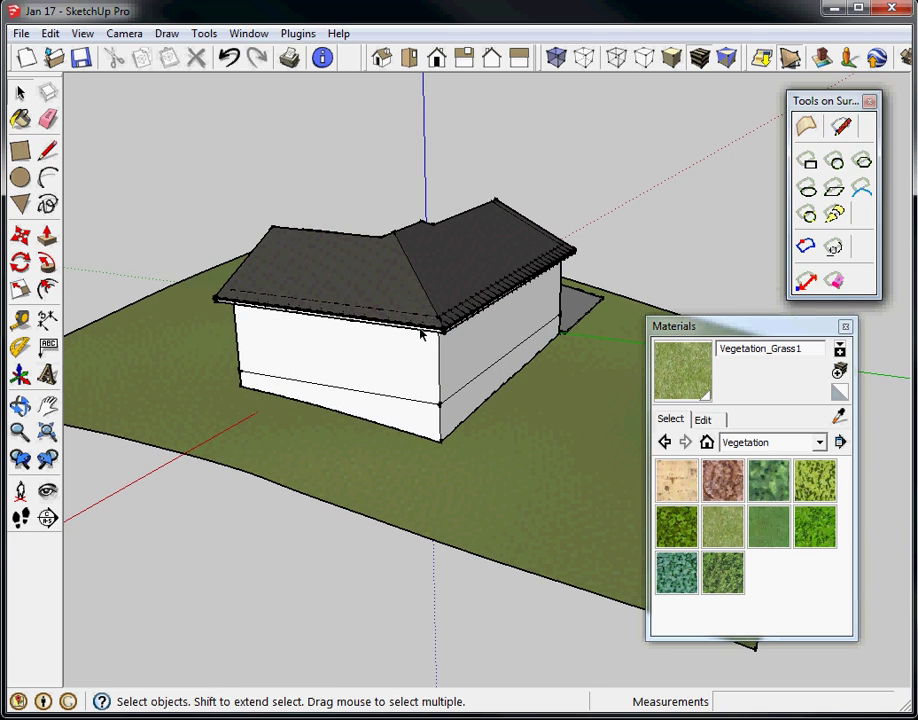
middle_drag(278, 428, 560, 476)
middle_drag(226, 463, 477, 504)
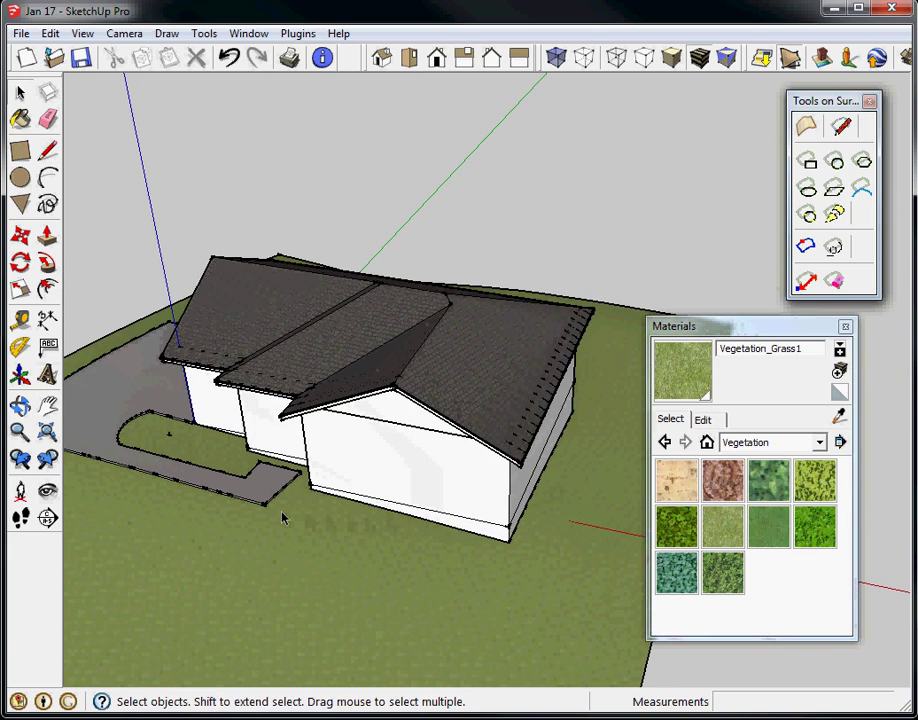
middle_drag(262, 512, 510, 512)
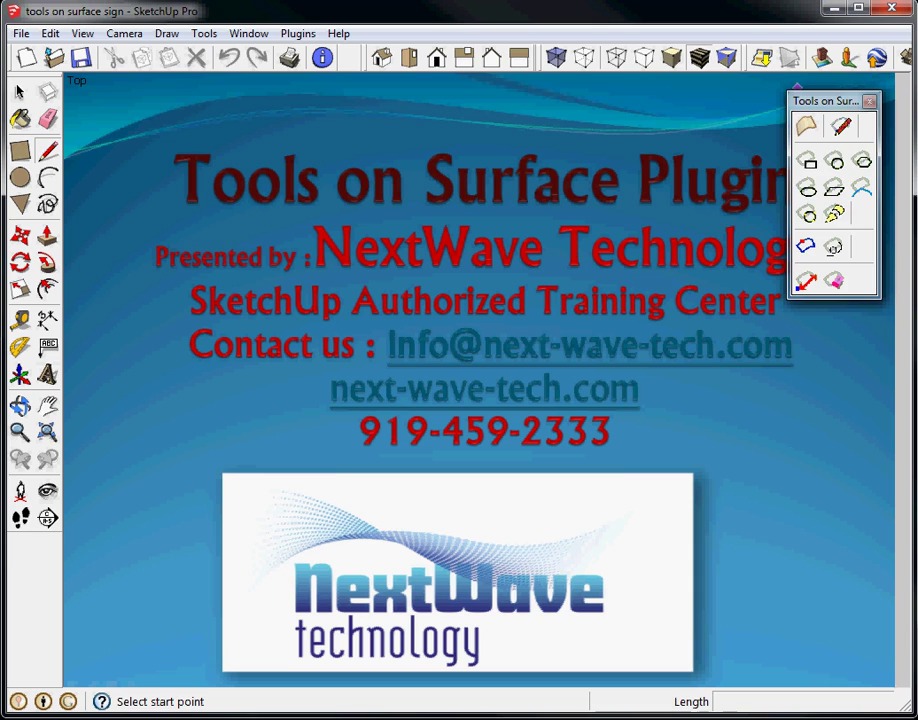
Close the Tools on Surface toolbar
click(869, 100)
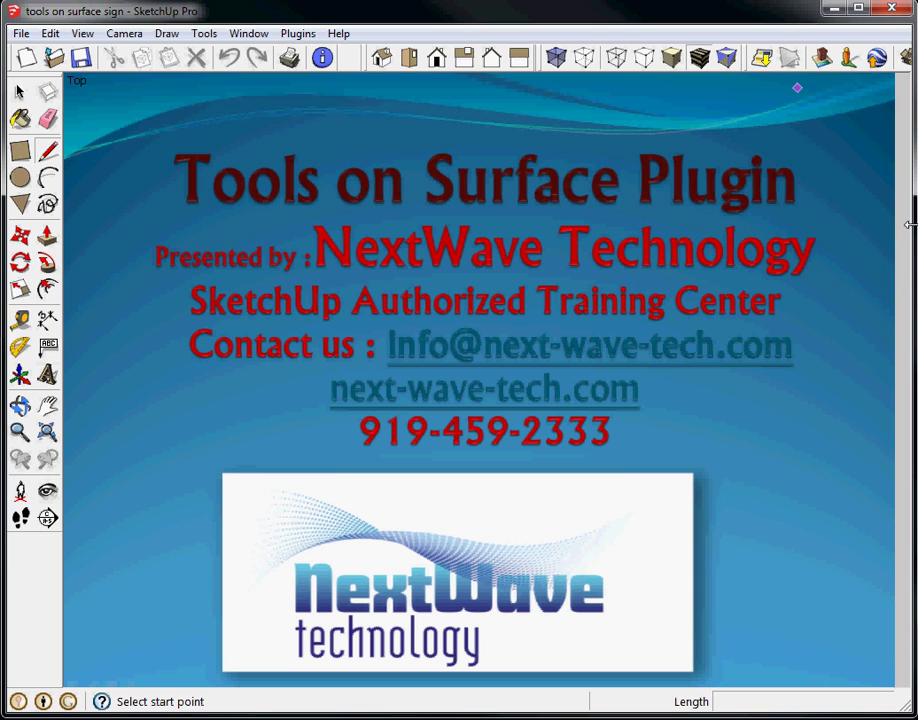